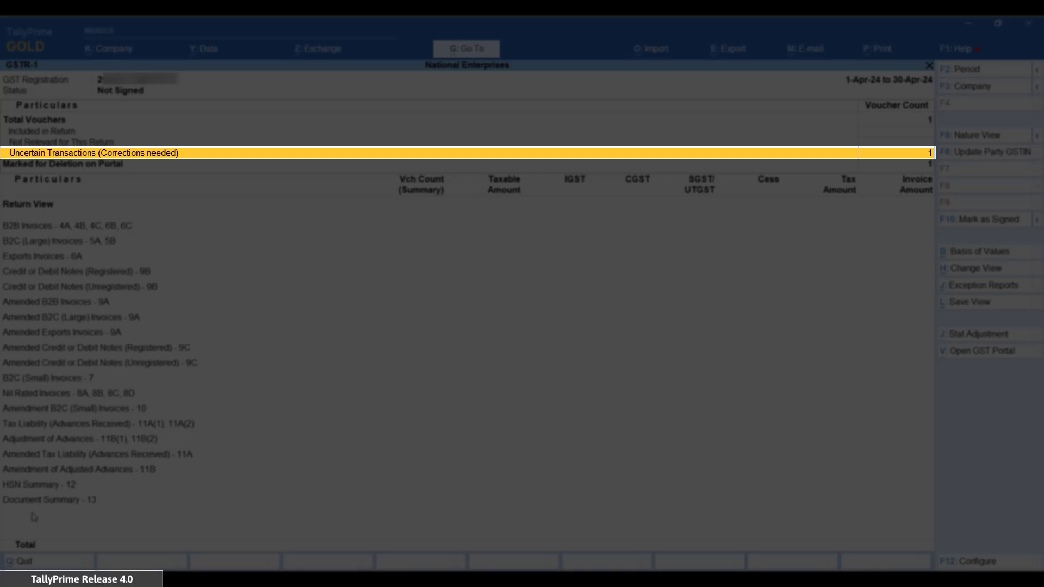
- Open the voucher under the GSTR-1 uncertain transactions for mismatched registration details between the GST Registration master and the transaction
key("Return")
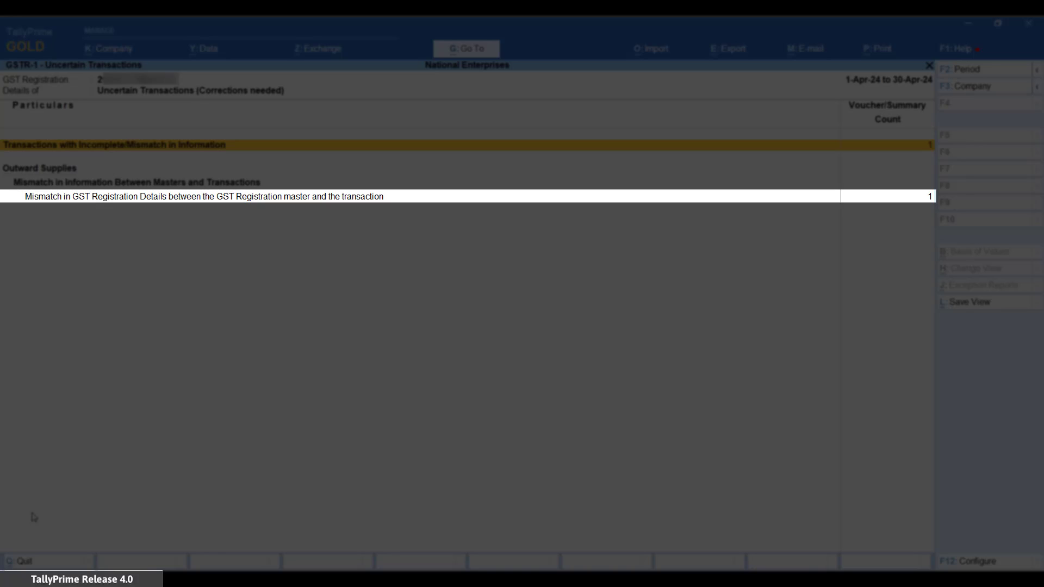
key("Down")
key("Down")
key("Return")
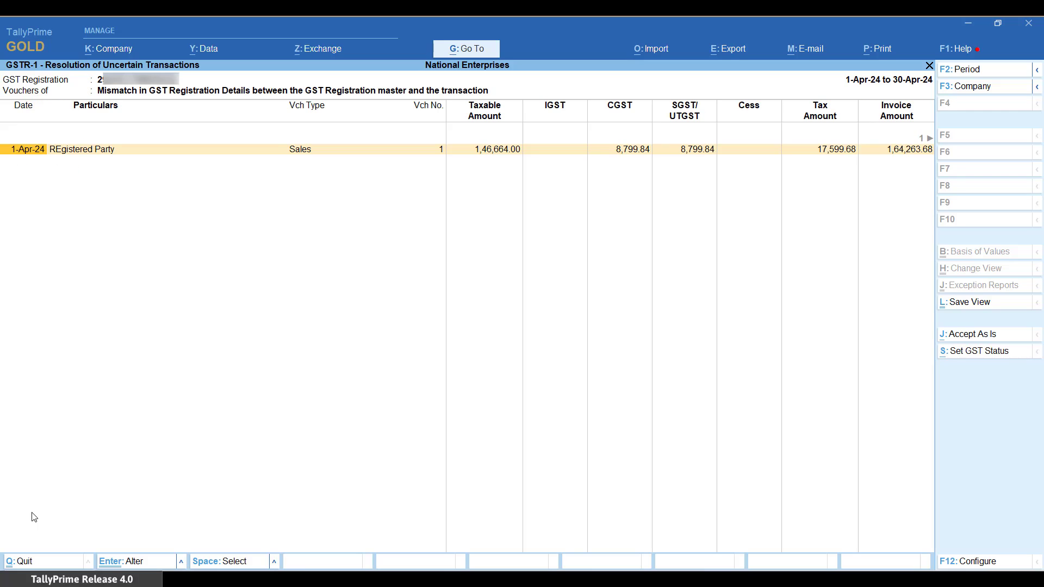
key("Return")
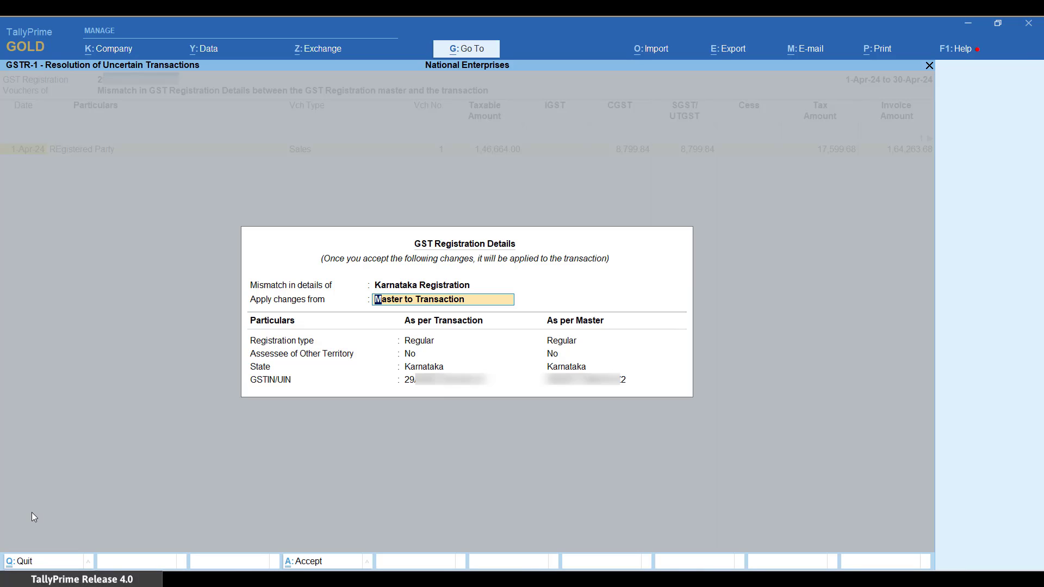
- Resolve the Karnataka Registration mismatch by applying changes from Transaction to Master and accept it
key("space")
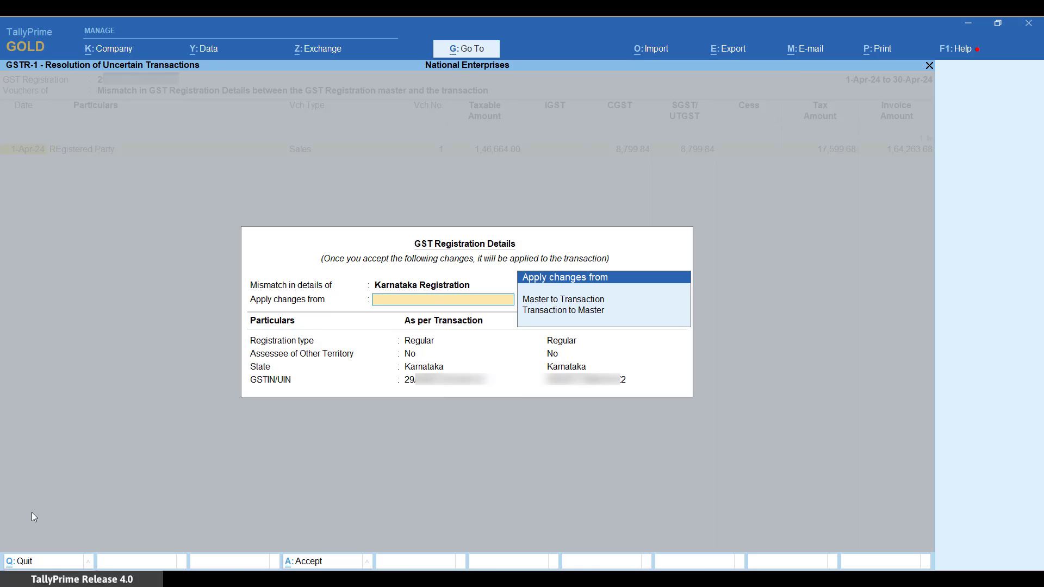
key("Down")
key("Down")
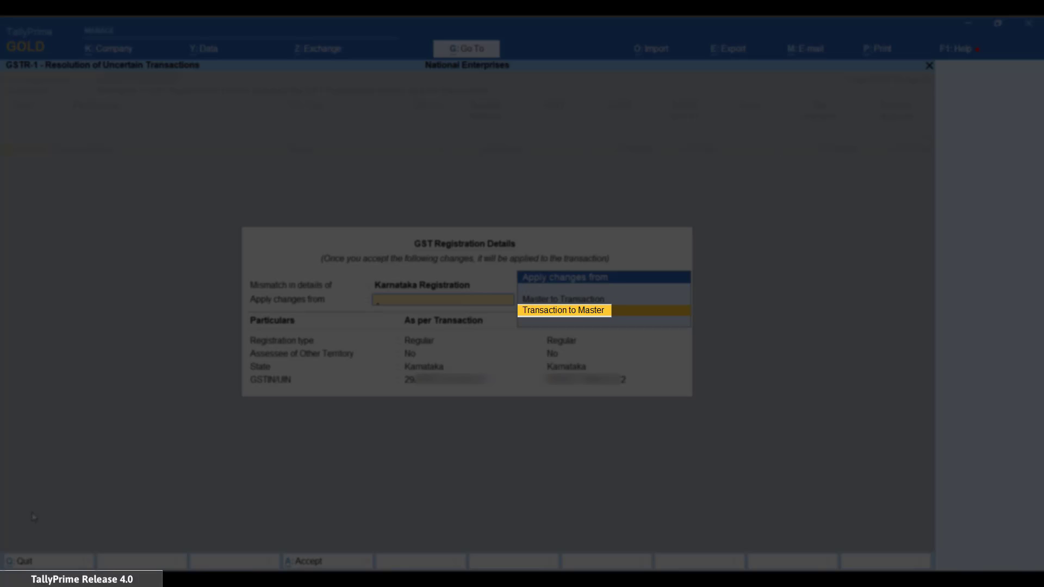
key("Return")
key("y")
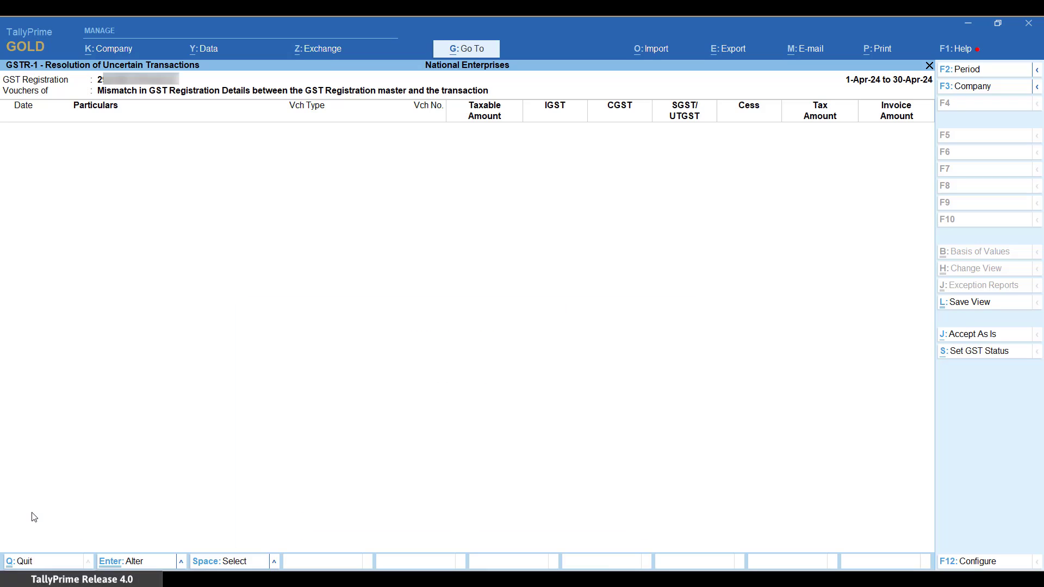
- Return to the April GSTR-1 summary and examine the voucher counts and the uncertain transactions row
key("Escape")
key("Escape")
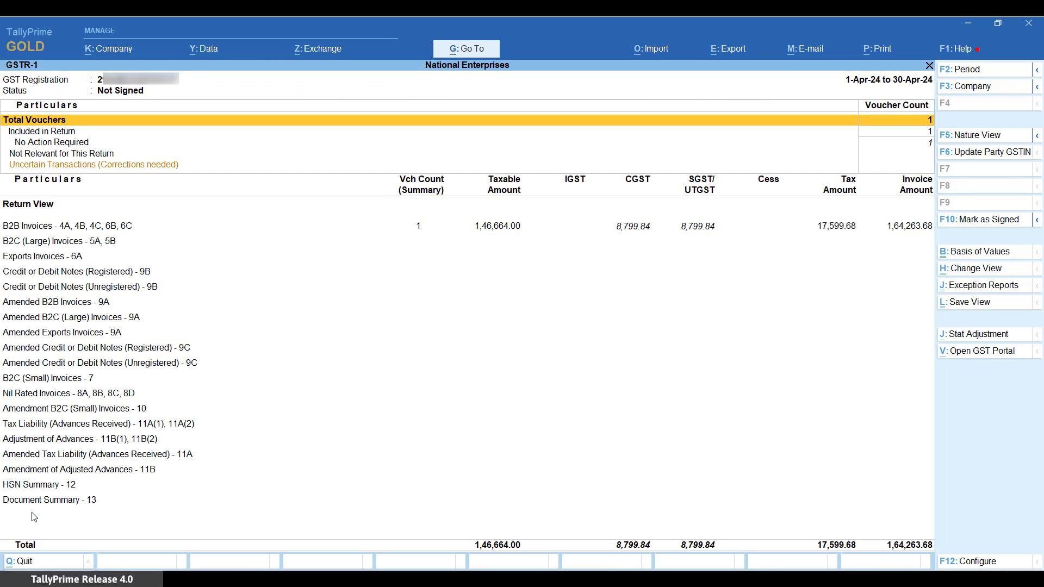
key("Down")
key("Down")
key("Down")
key("Down")
key("Down")
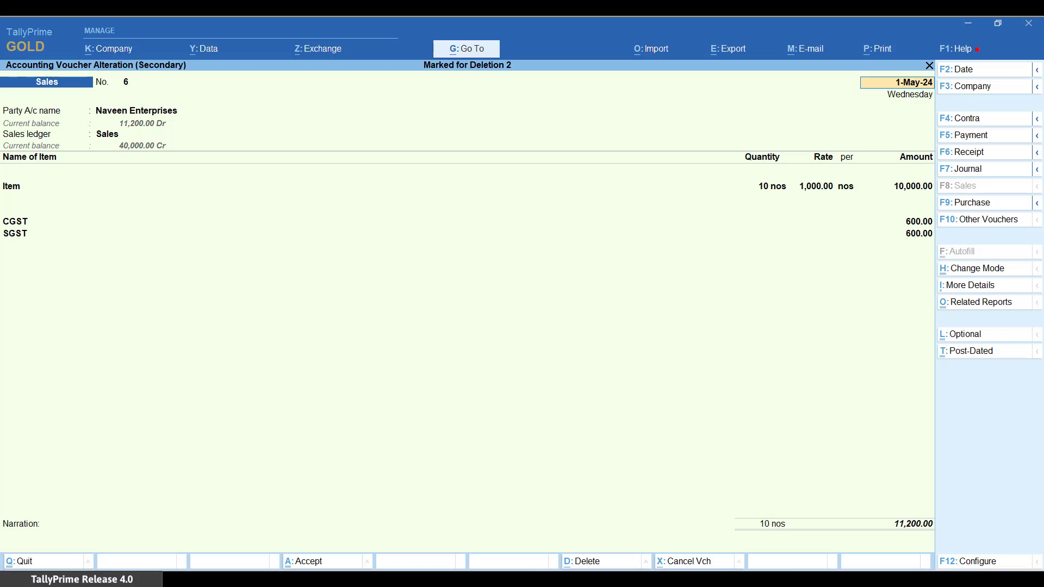
- Change the party of sales voucher 6 to Subash Industries and save the voucher
key("Return")
key("BackSpace")
key("Down")
key("Down")
key("Down")
key("Down")
key("Down")
key("Down")
key("Down")
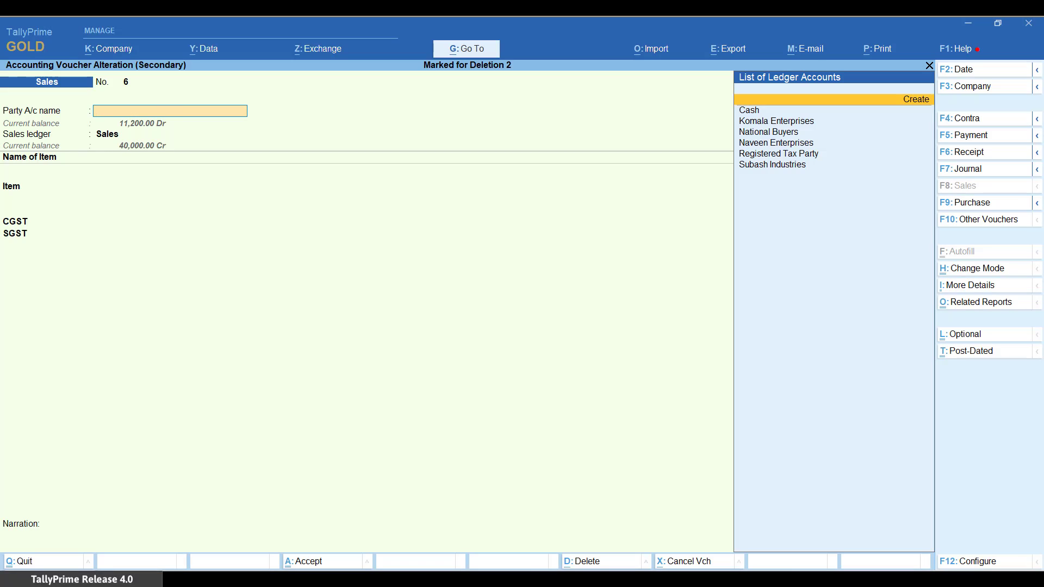
key("Return")
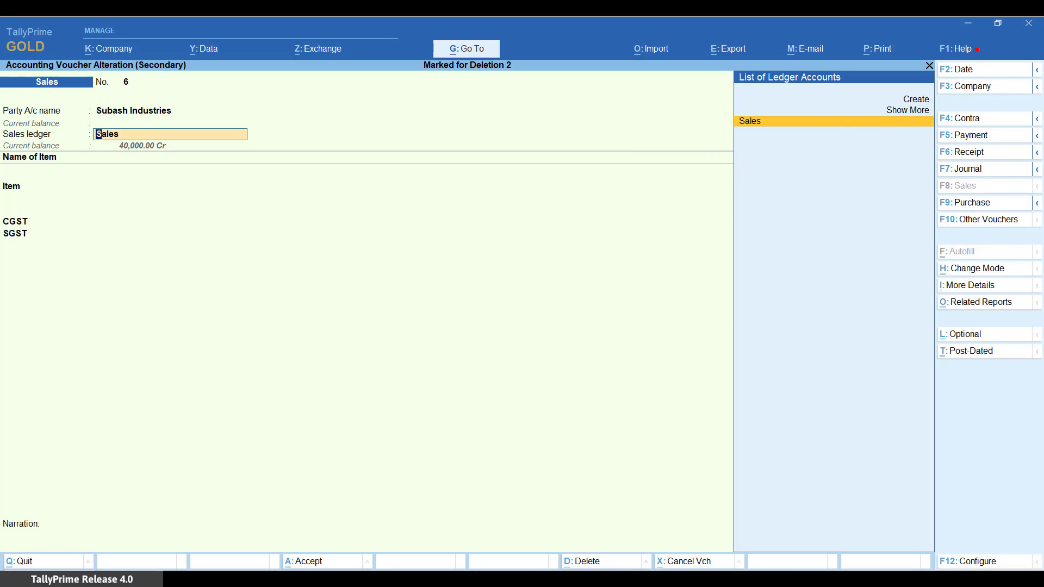
key("ctrl+a")
- Check the Marked for Deletion on Portal section in the May GSTR-1 report and close the report
key("Escape")
key("alt+g")
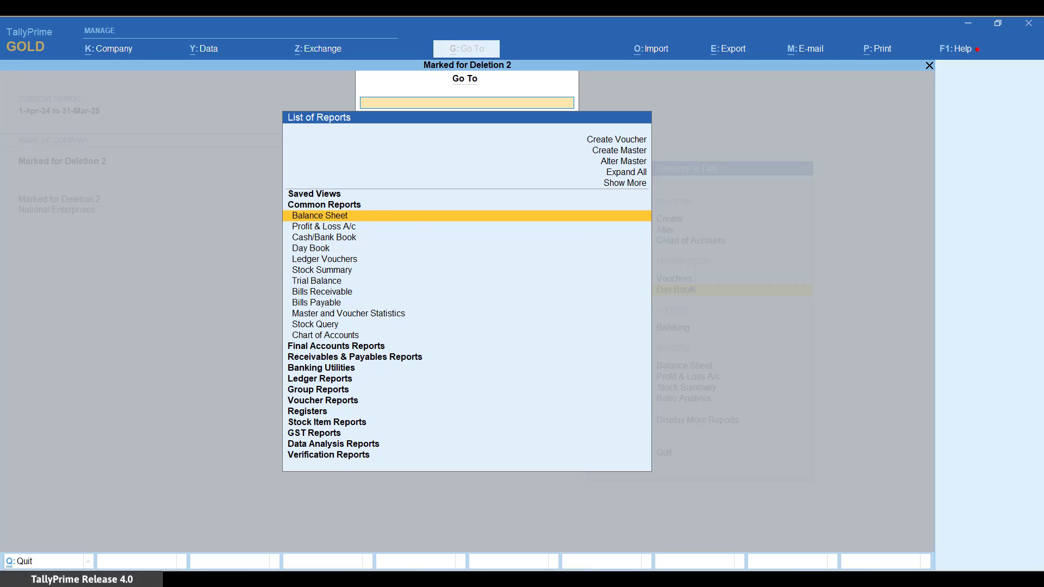
type("gst")
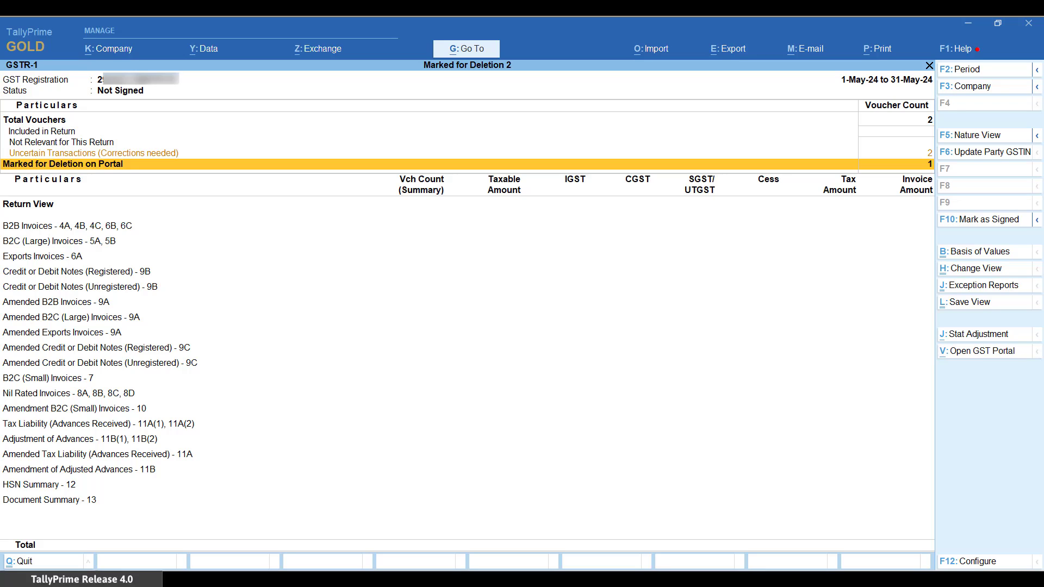
key("Escape")
- Reopen sales voucher 6 from the Day Book, set its party to Naveen Enterprises and save it
key("Return")
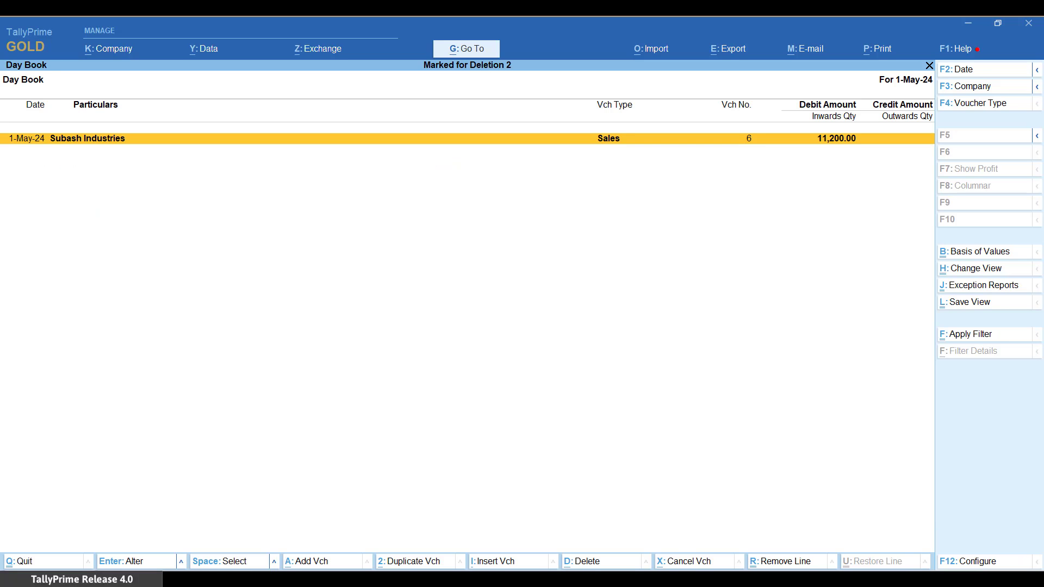
key("Return")
key("Return")
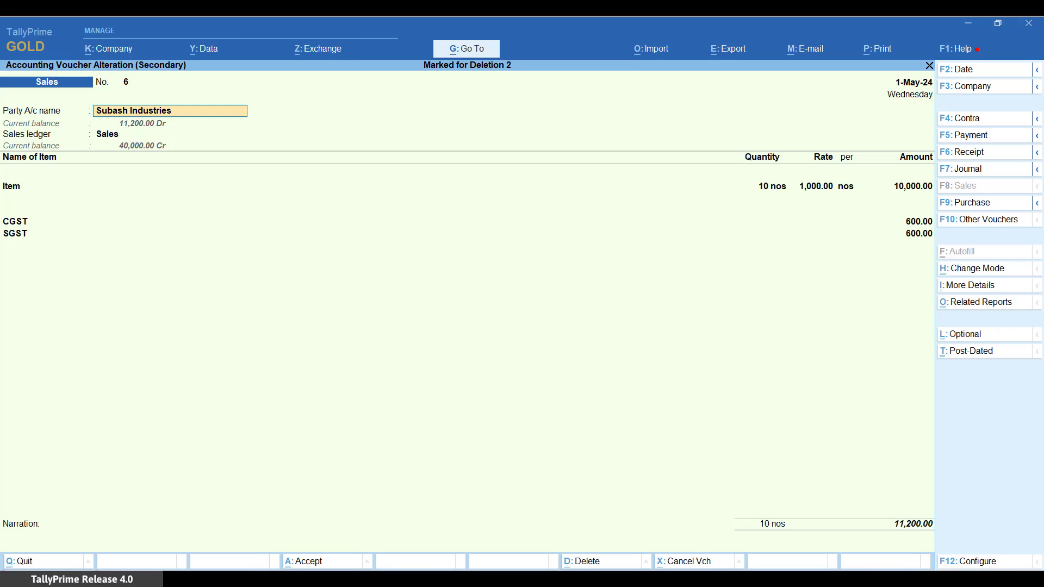
key("BackSpace")
key("Down")
key("Down")
key("Down")
key("Down")
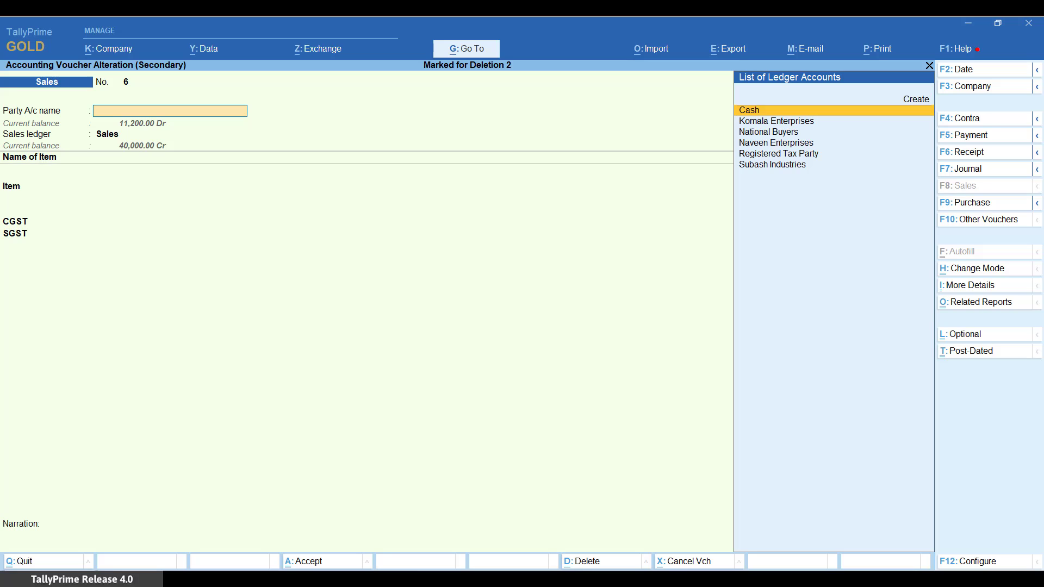
key("Down")
key("Return")
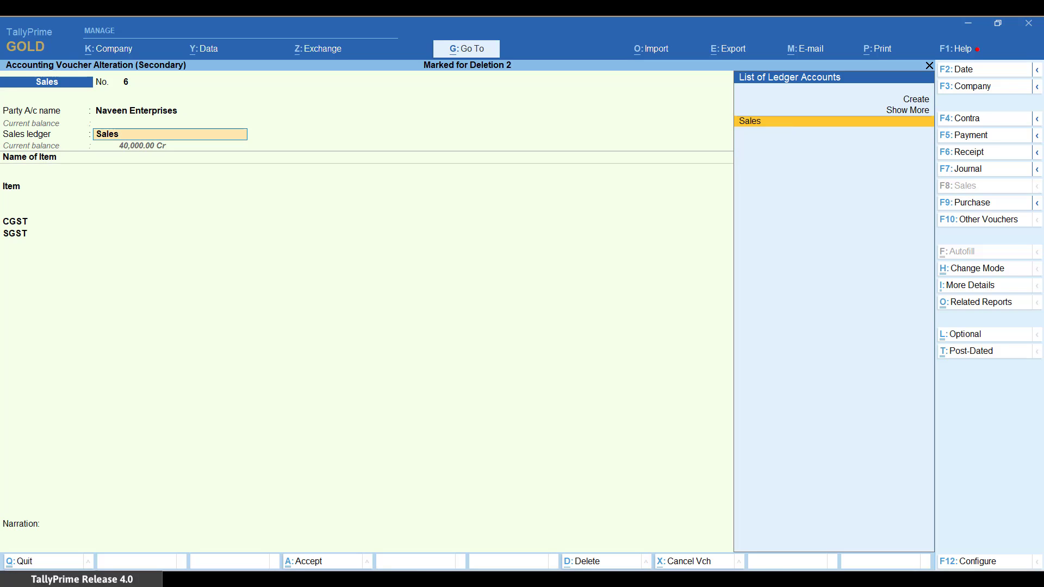
key("ctrl+a")
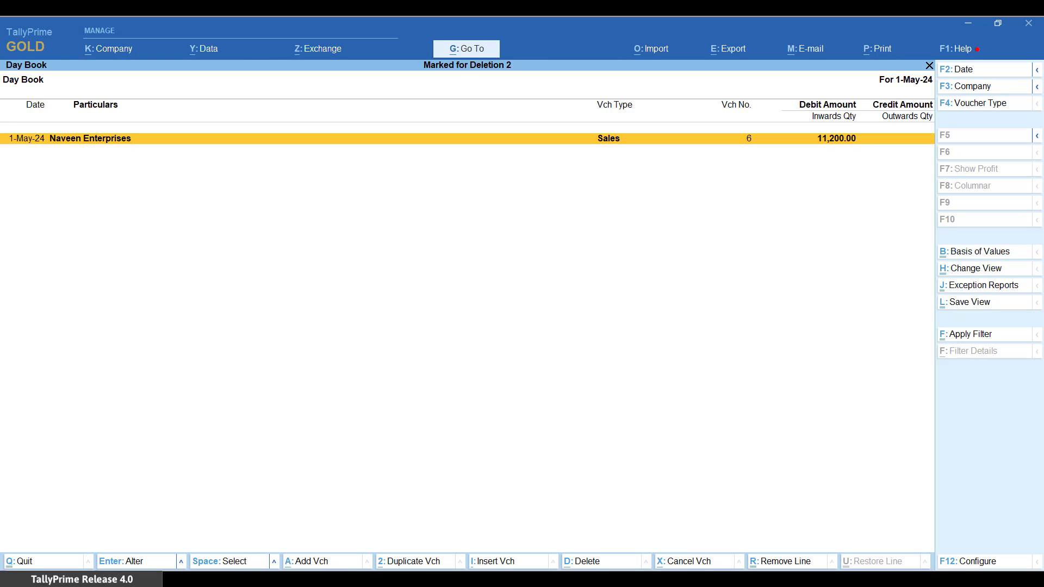
- Open the GSTR-1 report again and examine the voucher summary rows for May
key("alt+g")
type("Gst")
key("Down")
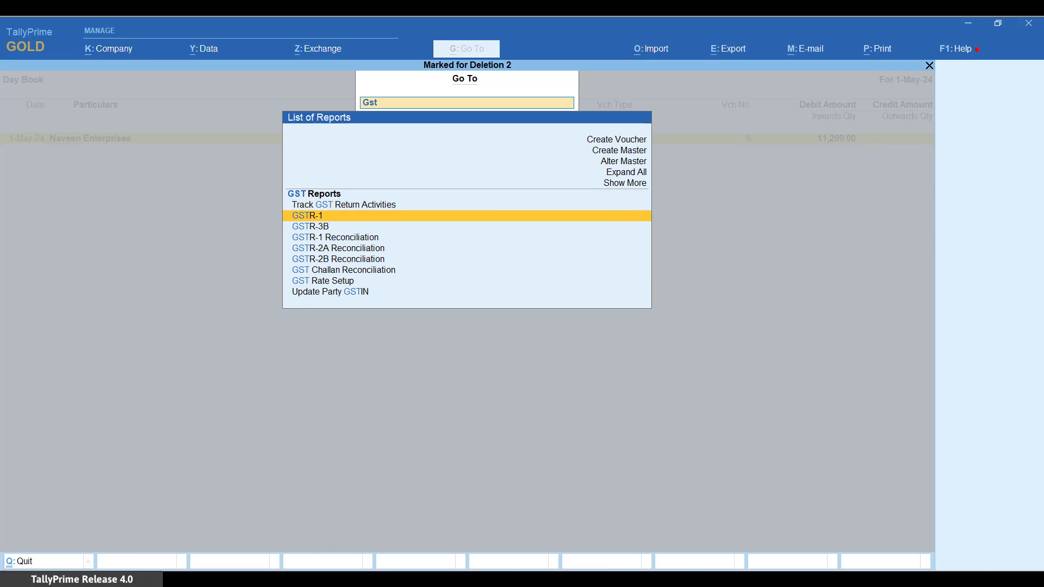
key("Return")
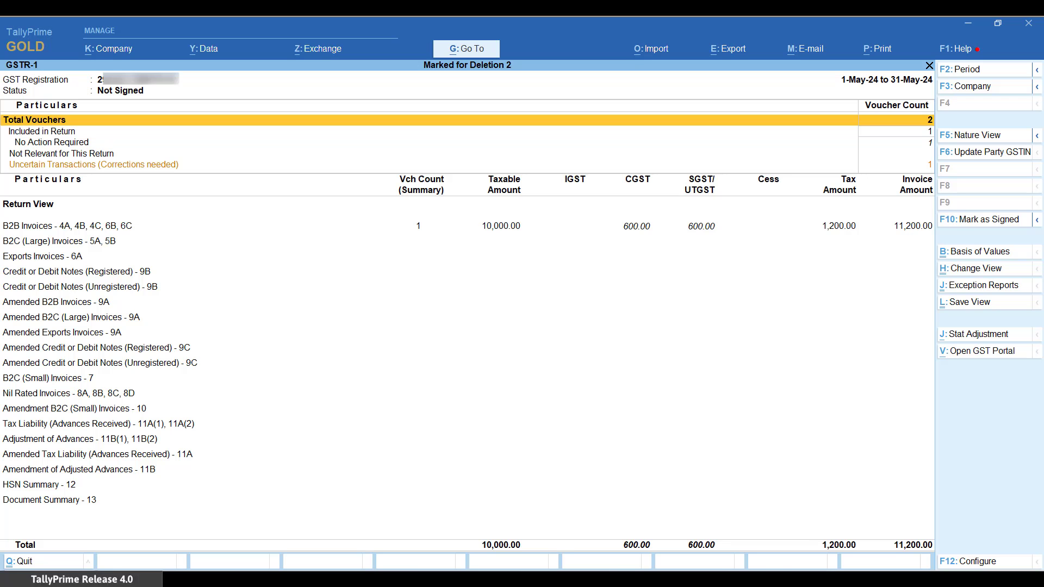
key("Down")
key("Down")
key("Down")
key("Down")
key("Down")
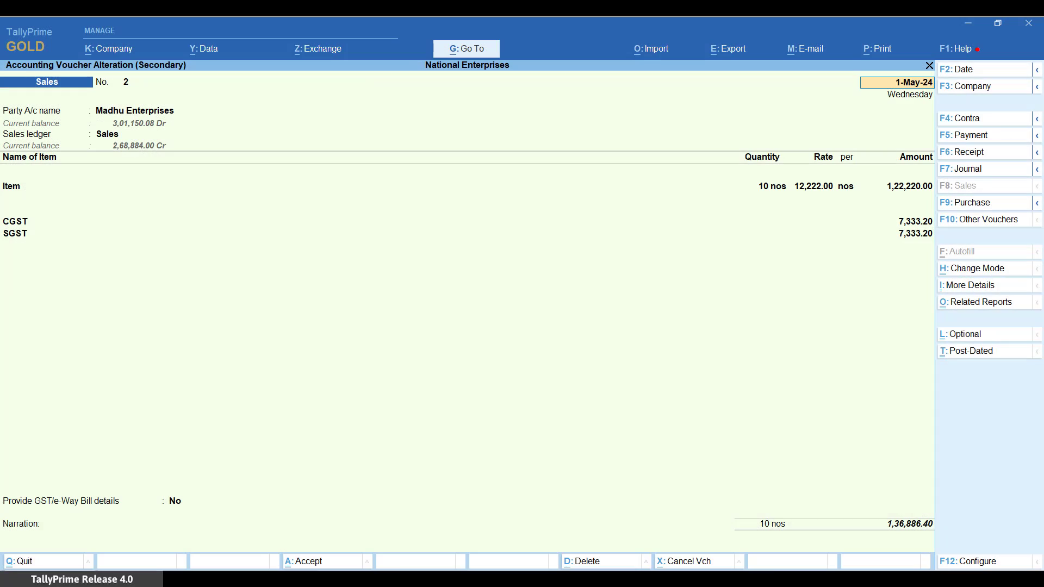
- Replace the buyer's GSTIN/UIN in the party details of the Madhu Enterprises sales voucher and save the voucher
key("Return")
key("Return")
key("Return")
key("Return")
key("Return")
key("Return")
key("BackSpace")
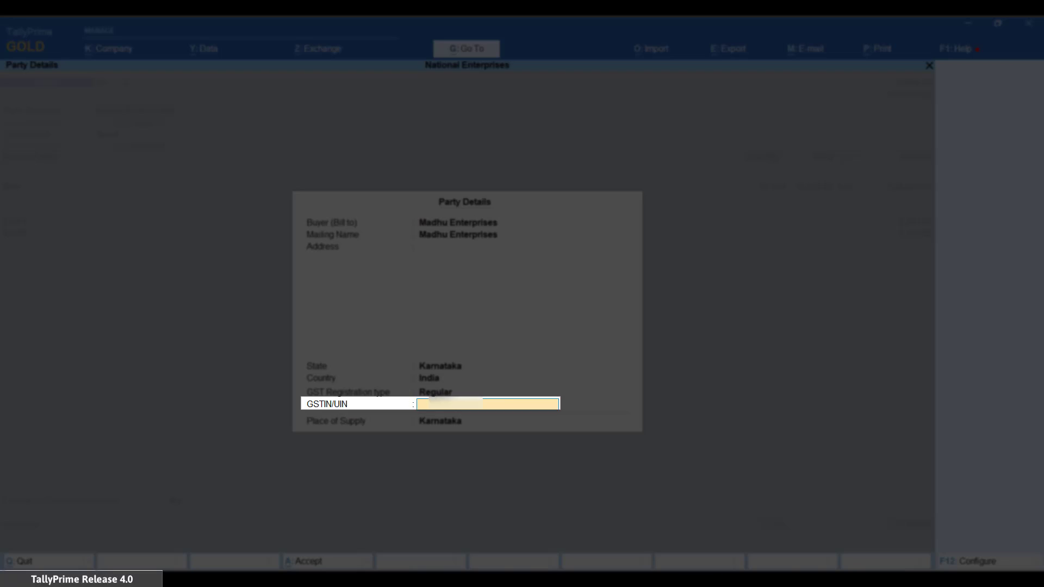
key("ctrl+v")
key("Return")
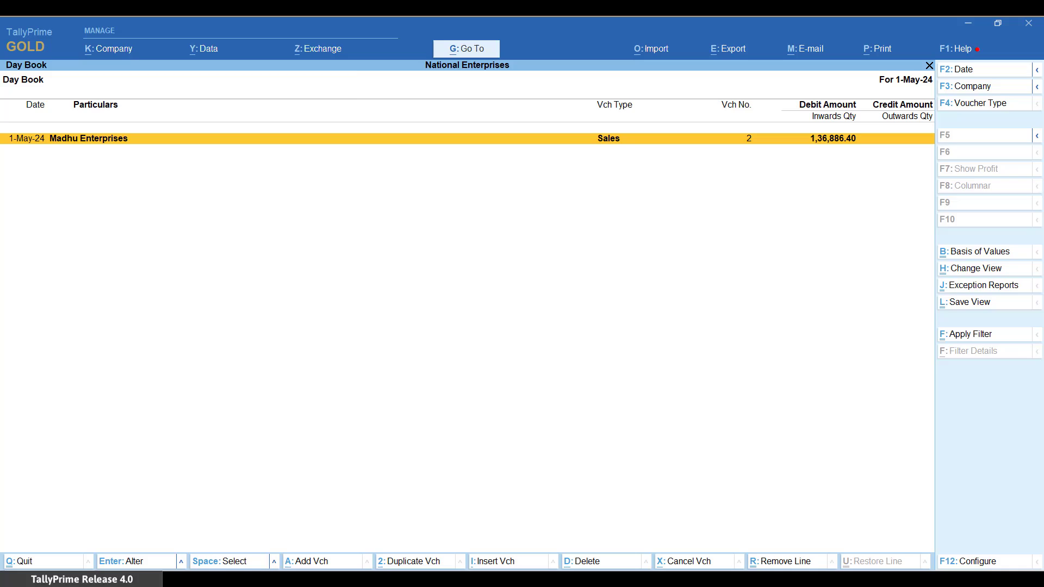
- Open the GSTR-1 report for National Enterprises and view the entries marked for deletion on the portal
key("alt+g")
type("Gstr")
key("Down")
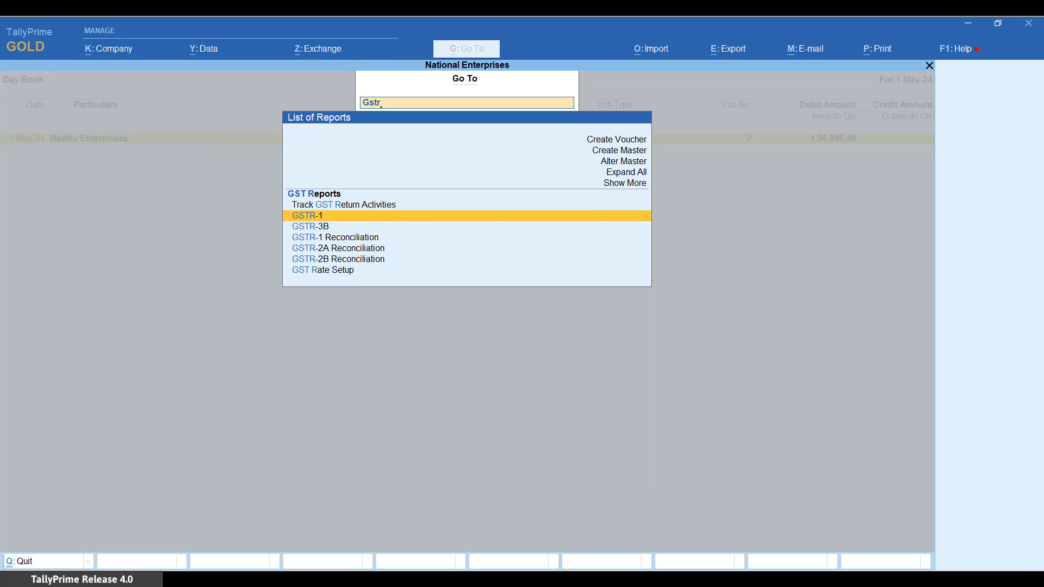
key("Return")
key("Down")
key("Down")
key("Down")
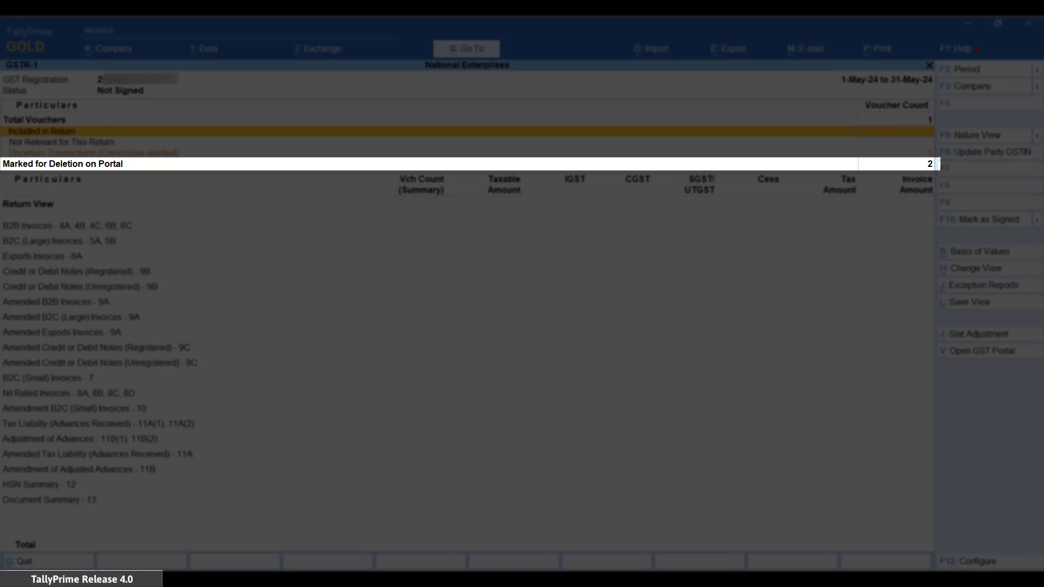
key("Return")
key("Escape")
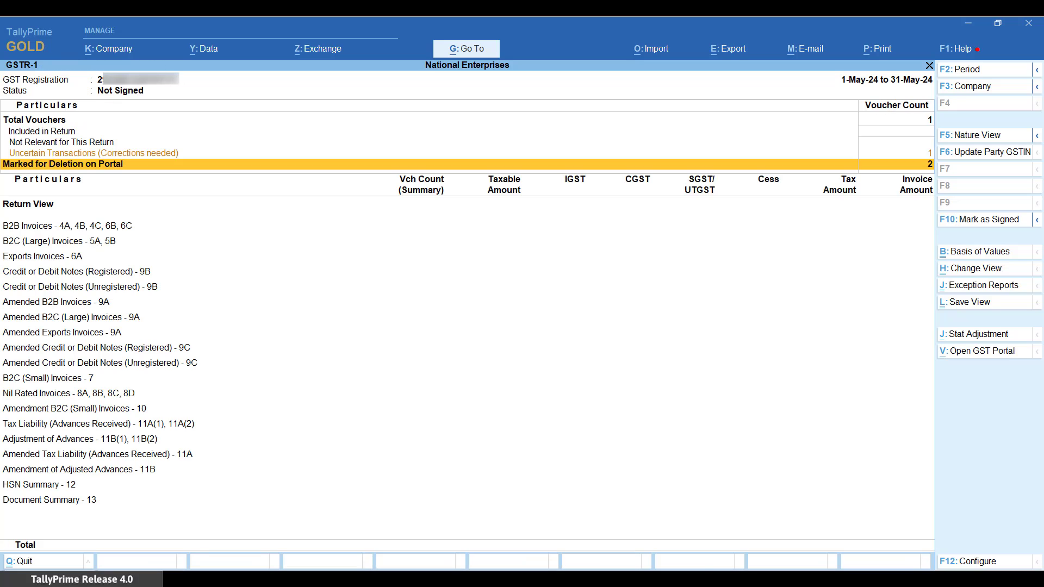
- Open the Madhu Enterprises voucher under uncertain transactions with mismatched registration details between the party and the transaction
key("Up")
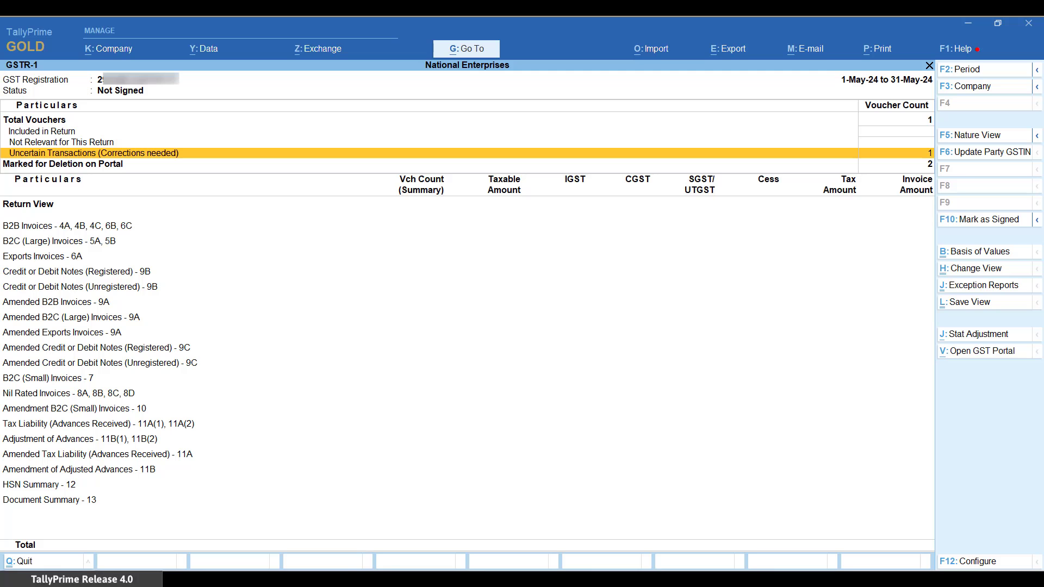
key("Return")
key("Down")
key("Down")
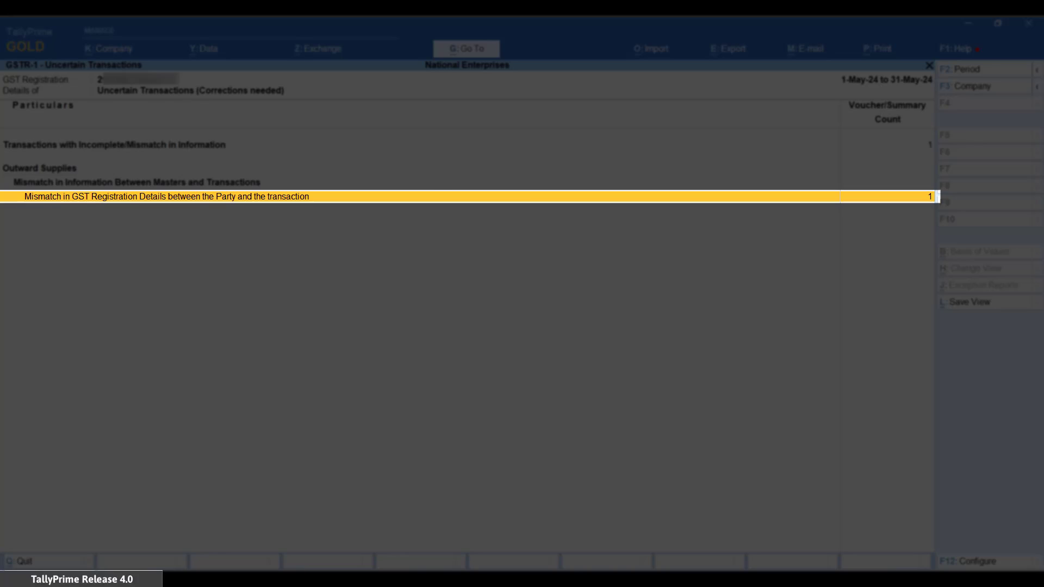
key("Return")
key("Return")
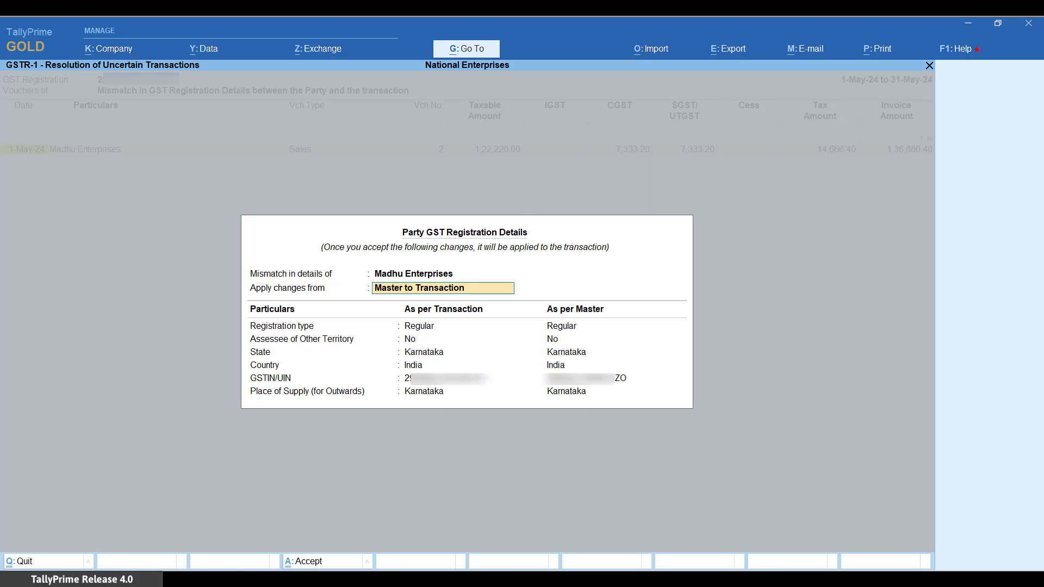
- Resolve the Madhu Enterprises registration mismatch by applying changes from Master to Transaction and accept it
key("space")
key("Down")
key("Down")
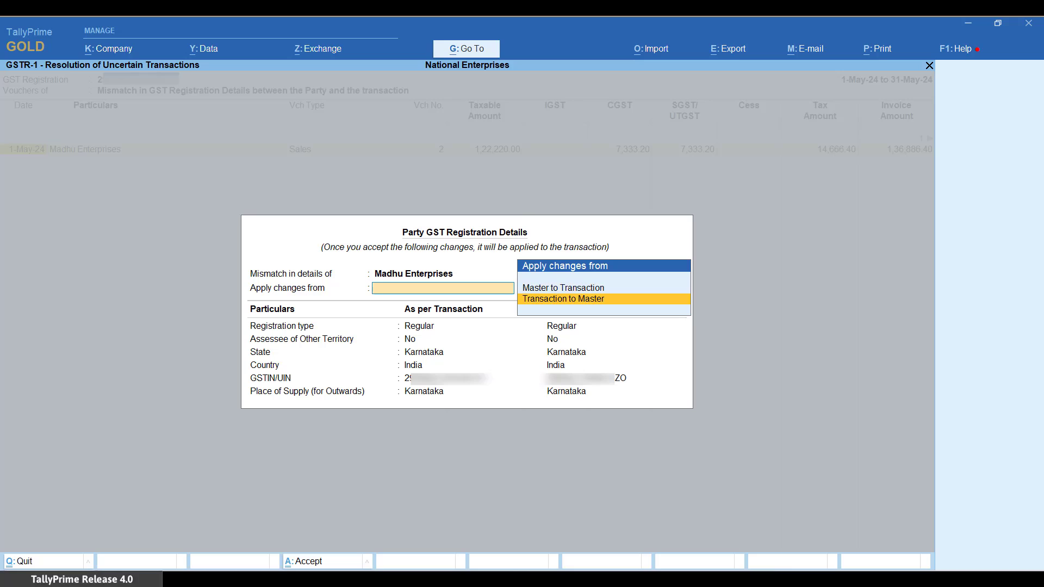
key("Up")
key("Return")
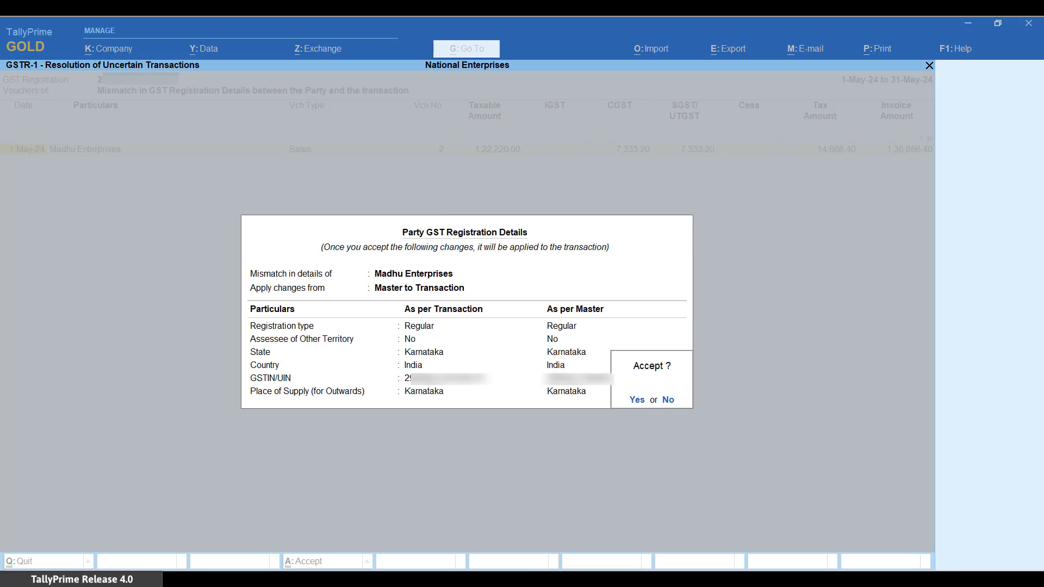
key("y")
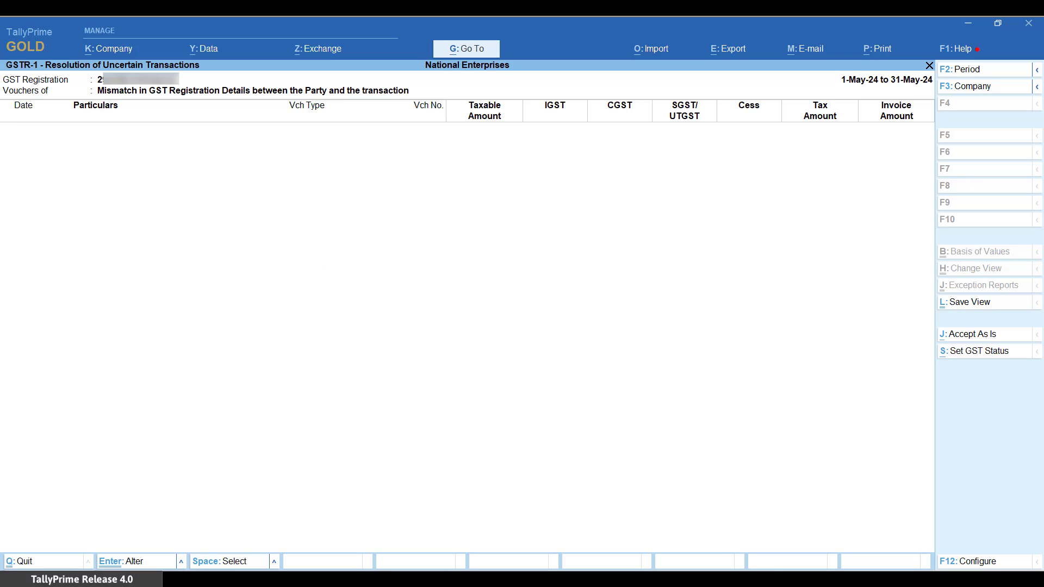
- Return to the May GSTR-1 summary and examine the voucher counts after the mismatch resolution
key("Escape")
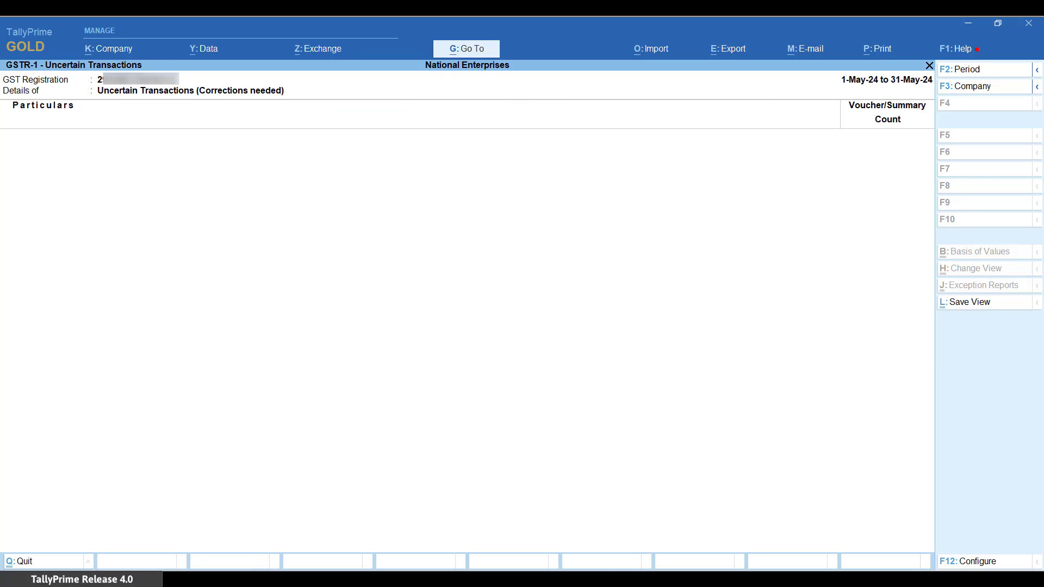
key("Escape")
key("Down")
key("Down")
key("Down")
key("Down")
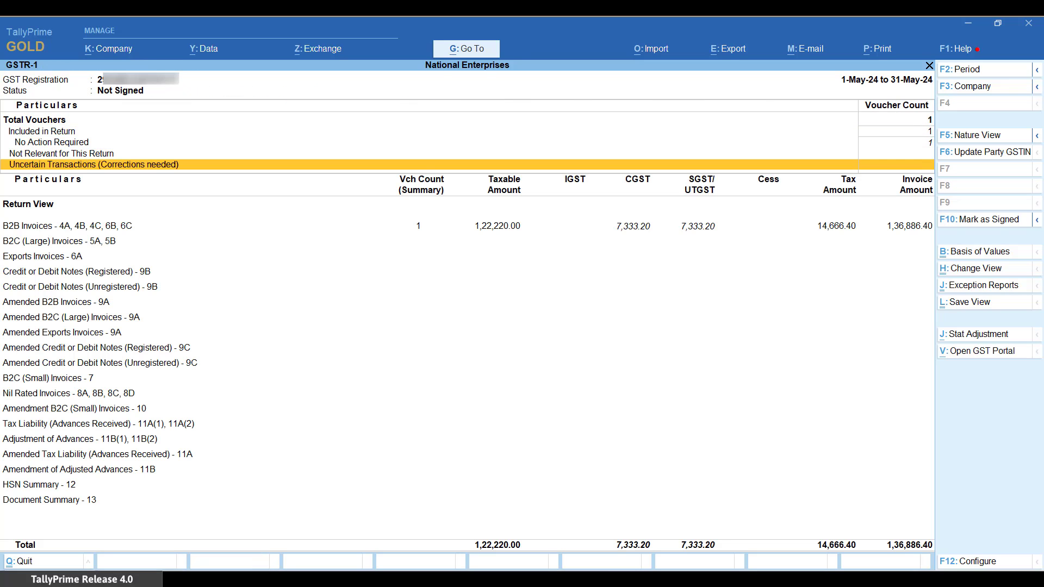
key("Down")
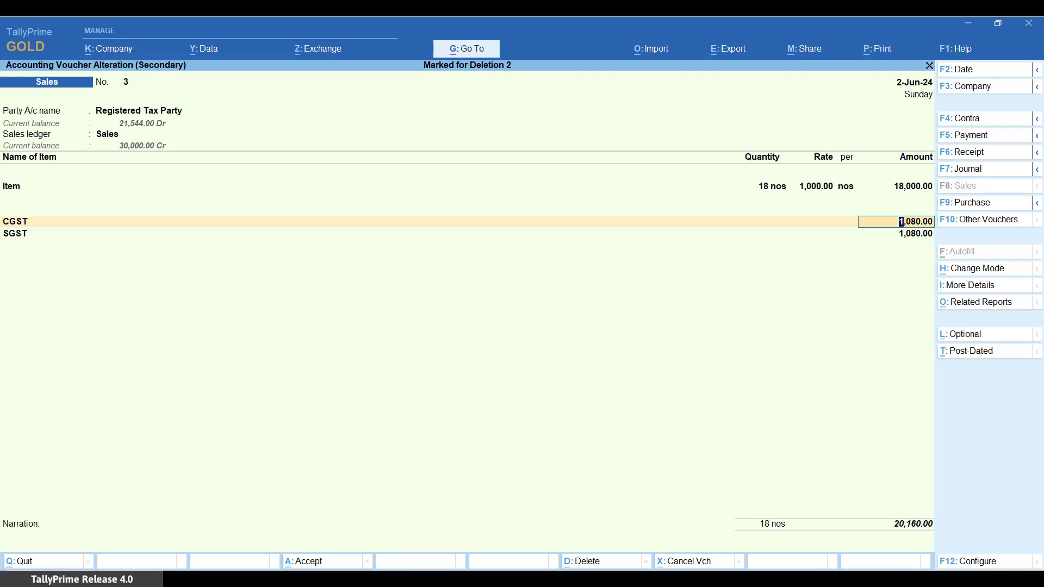
- Set the CGST and SGST amounts to 1,212.00 in the Registered Tax Party sales voucher and save it
type("1212")
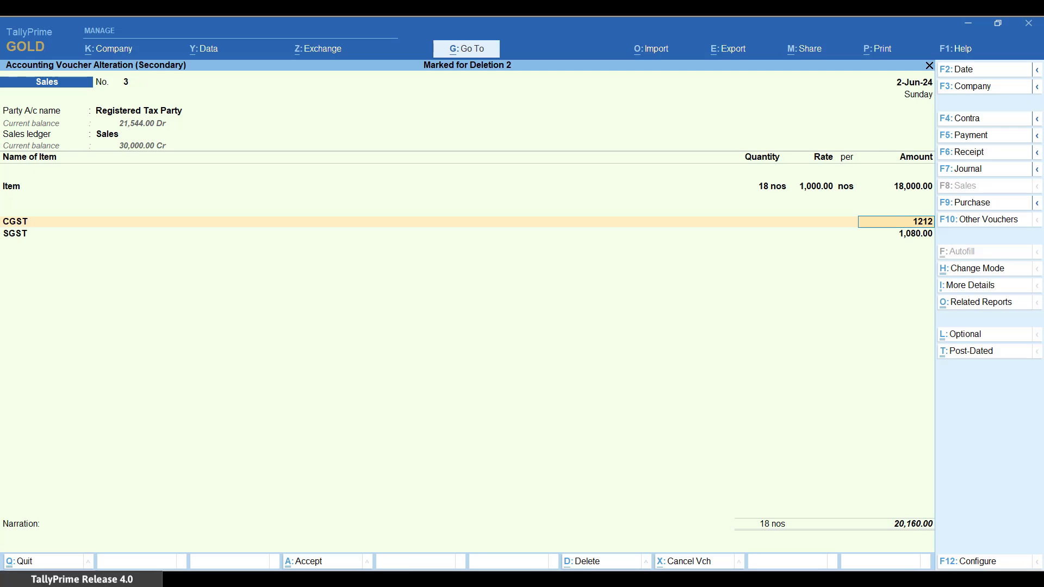
key("Return")
key("Return")
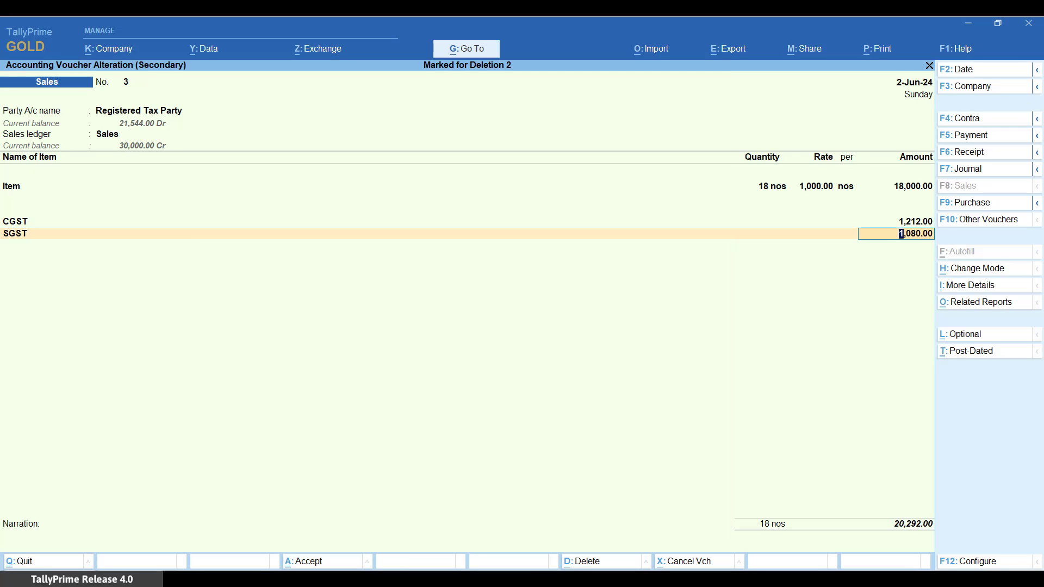
type("1212")
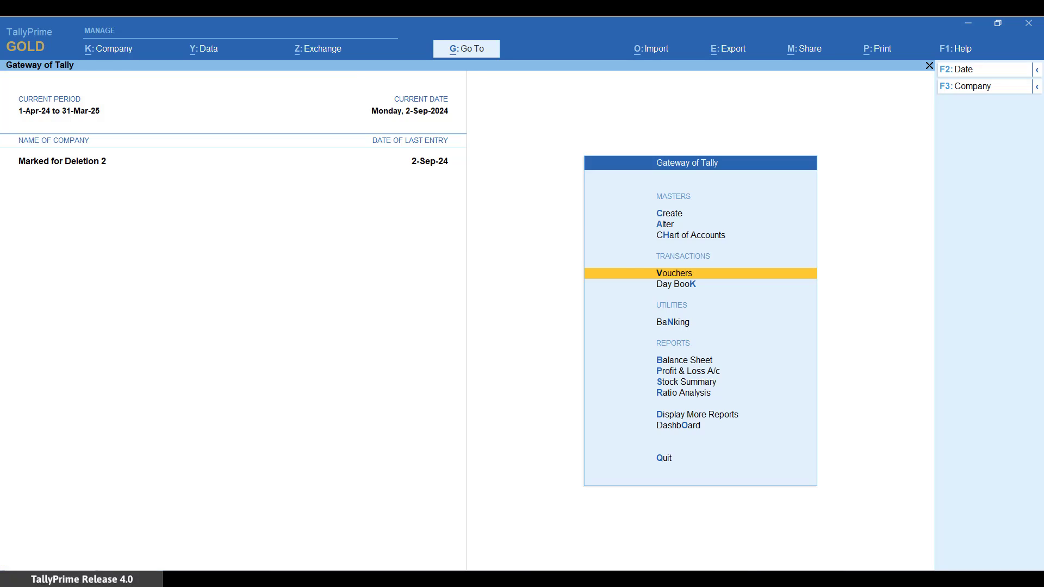
- Open the June GSTR-1 report for Marked for Deletion 2 and view the entries marked for deletion on the portal
key("alt+g")
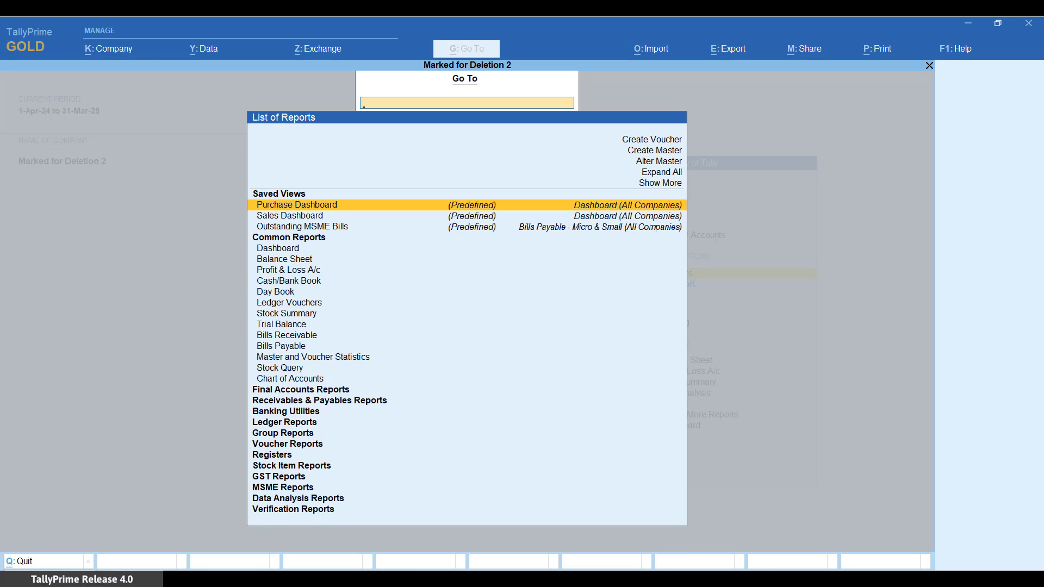
type("Gst")
key("Down")
key("Down")
key("Return")
key("Down")
key("Down")
key("Down")
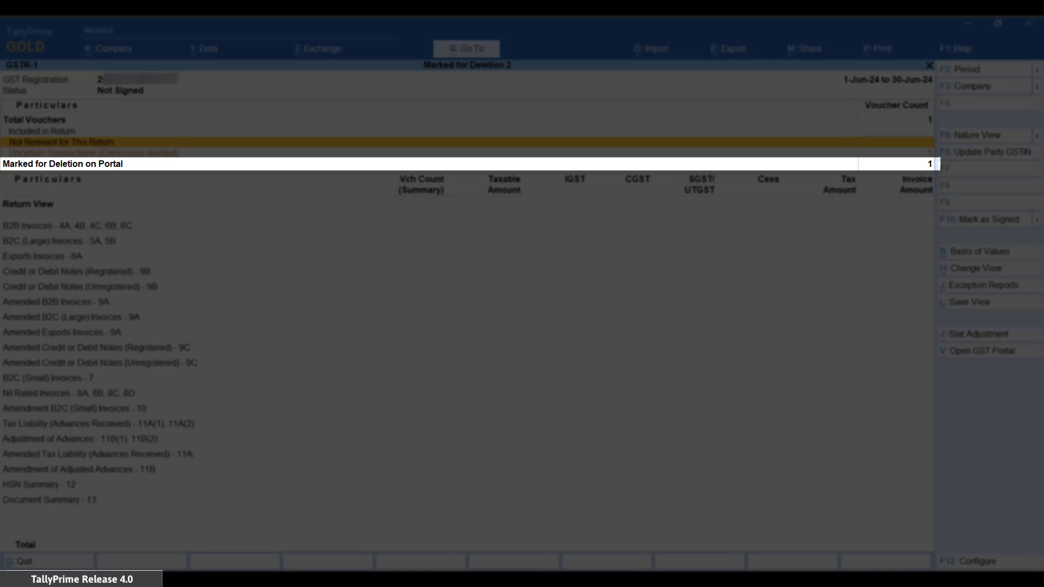
key("Return")
key("Escape")
key("Up")
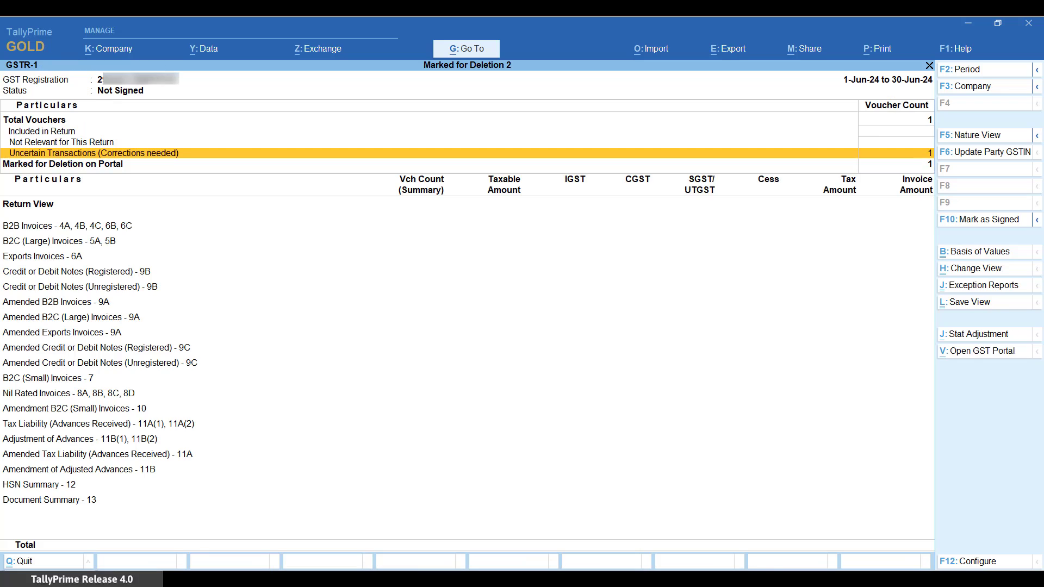
- Open the uncertain transactions with a mismatch between expected and modified tax amounts
key("Return")
key("Down")
key("Down")
key("Return")
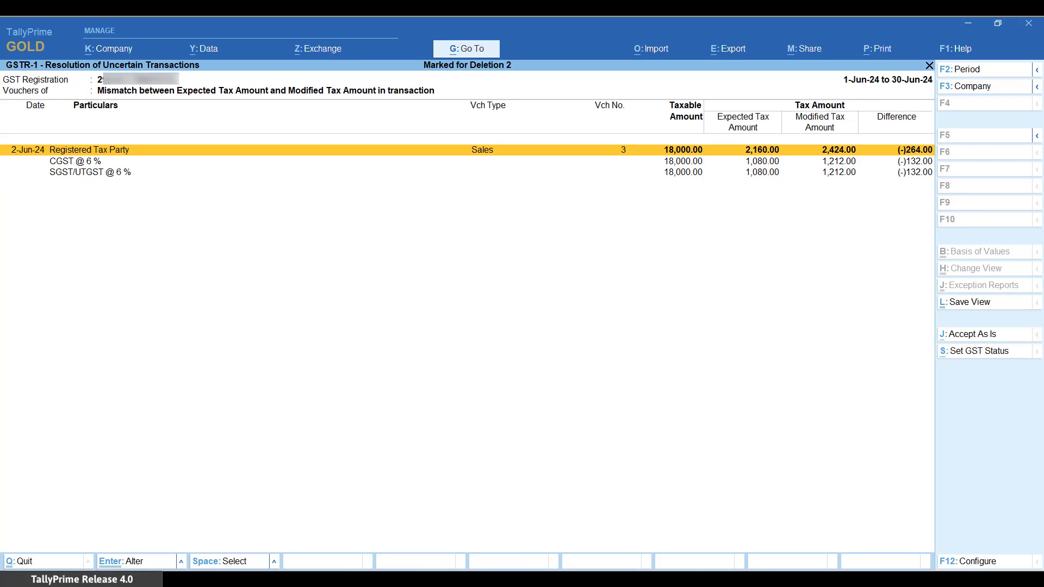
- Open the mismatched Registered Tax Party sales voucher and remove its CGST and SGST lines
key("Return")
left_click(12, 222)
key("ctrl+d")
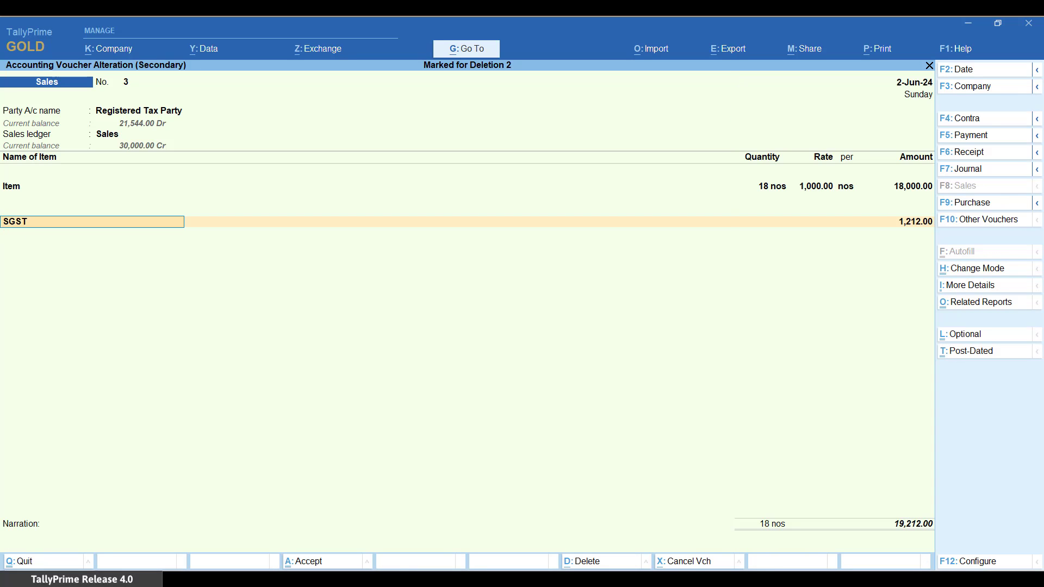
key("ctrl+d")
key("Down")
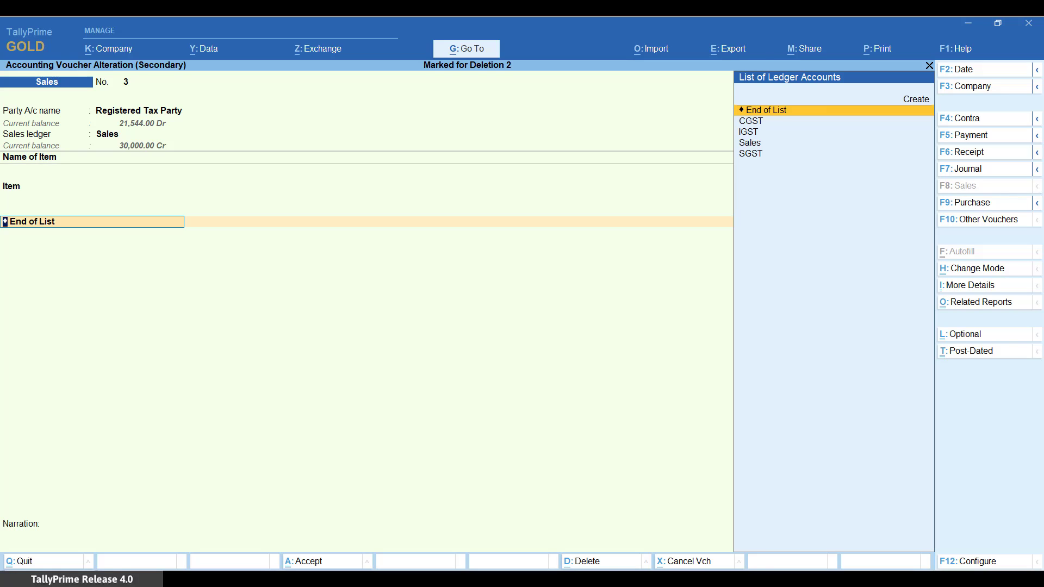
- Add the CGST and SGST ledgers again with their calculated tax amounts and accept the voucher
key("Down")
key("Return")
key("Return")
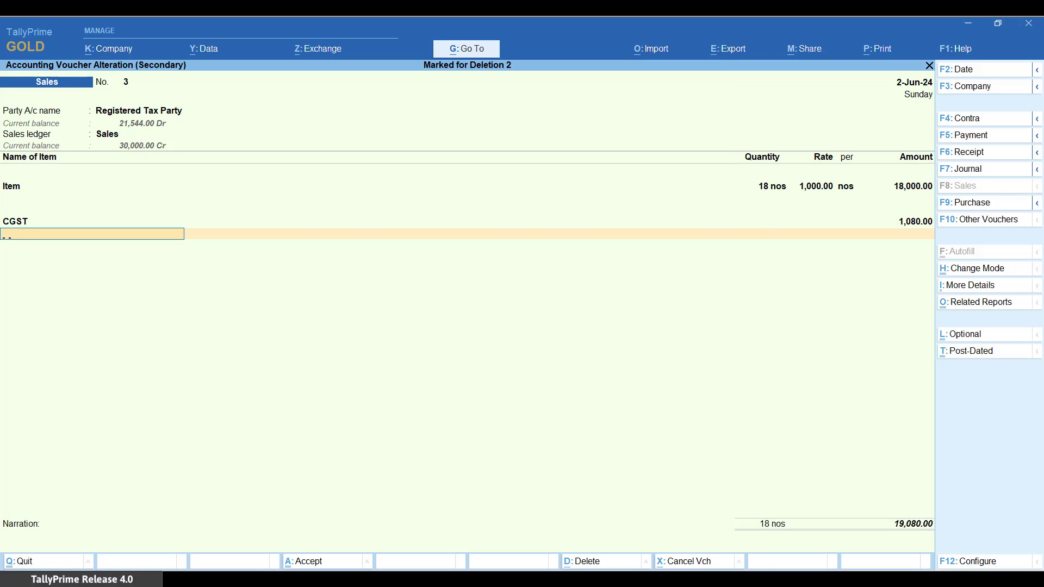
type("sg")
key("Return")
key("Return")
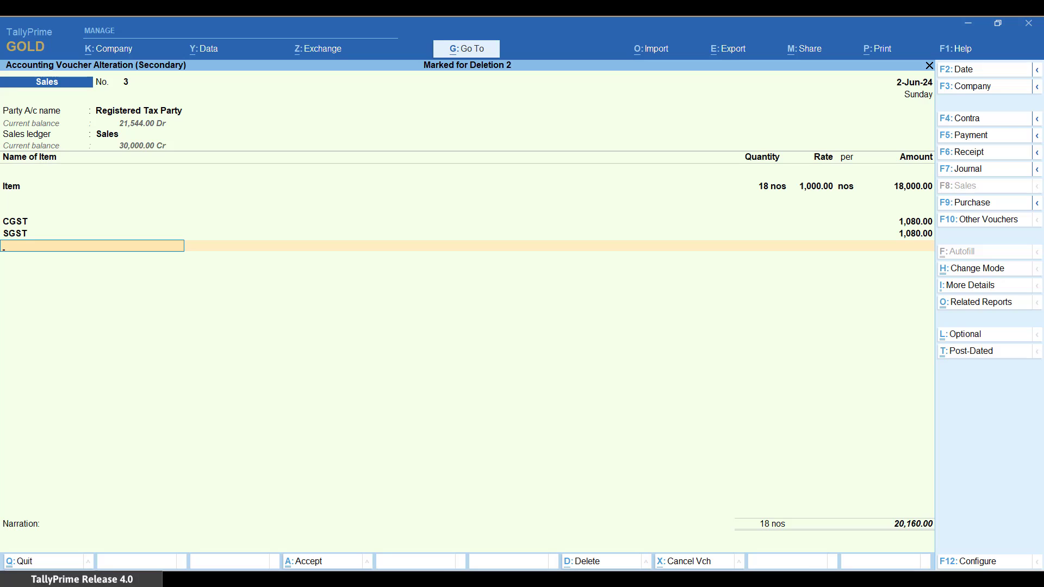
key("Return")
key("Return")
key("Return")
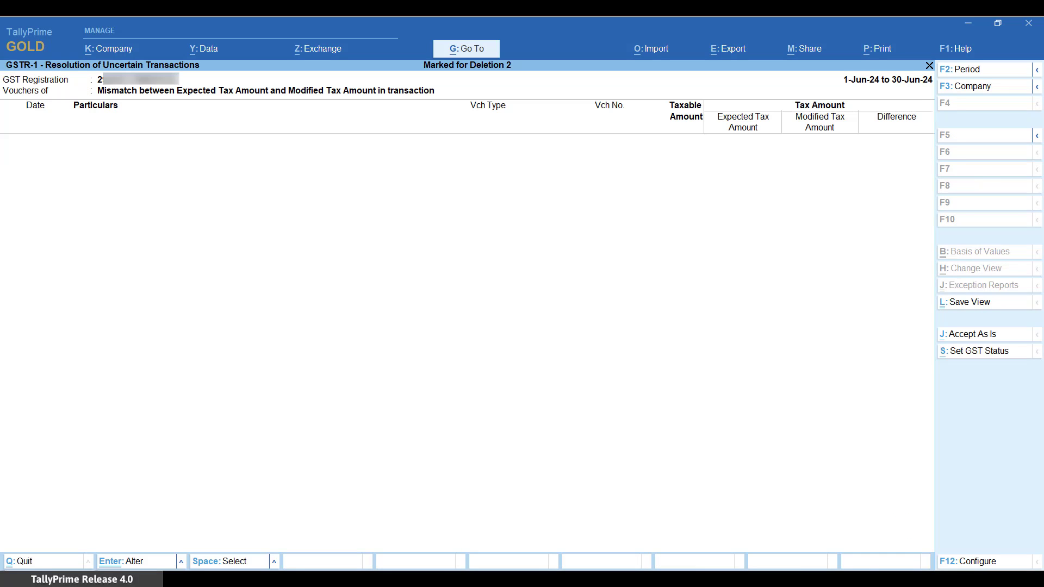
- Return to the June GSTR-1 summary and open the B2B Invoices details
key("Escape")
key("Escape")
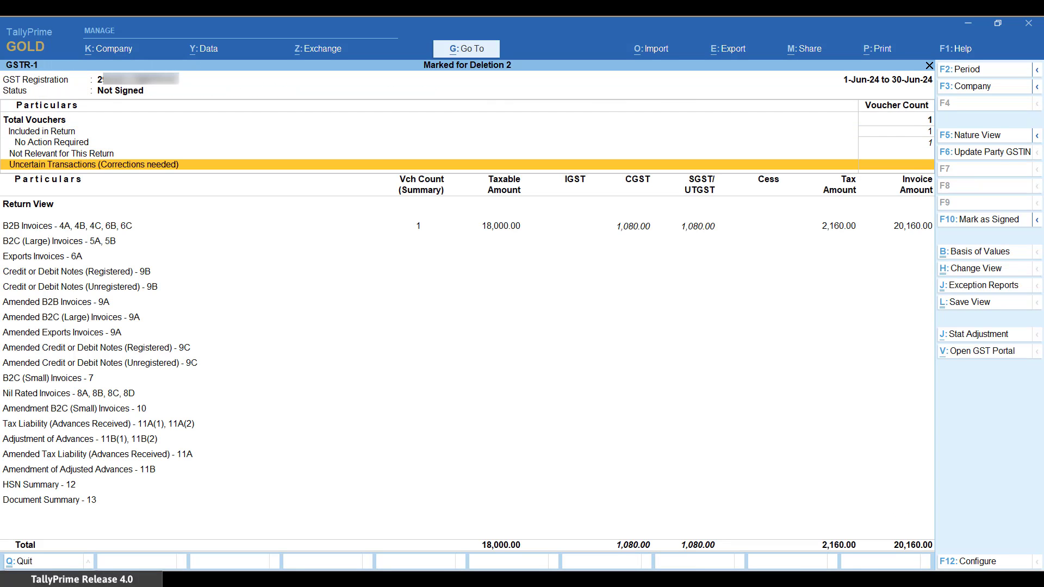
key("Down")
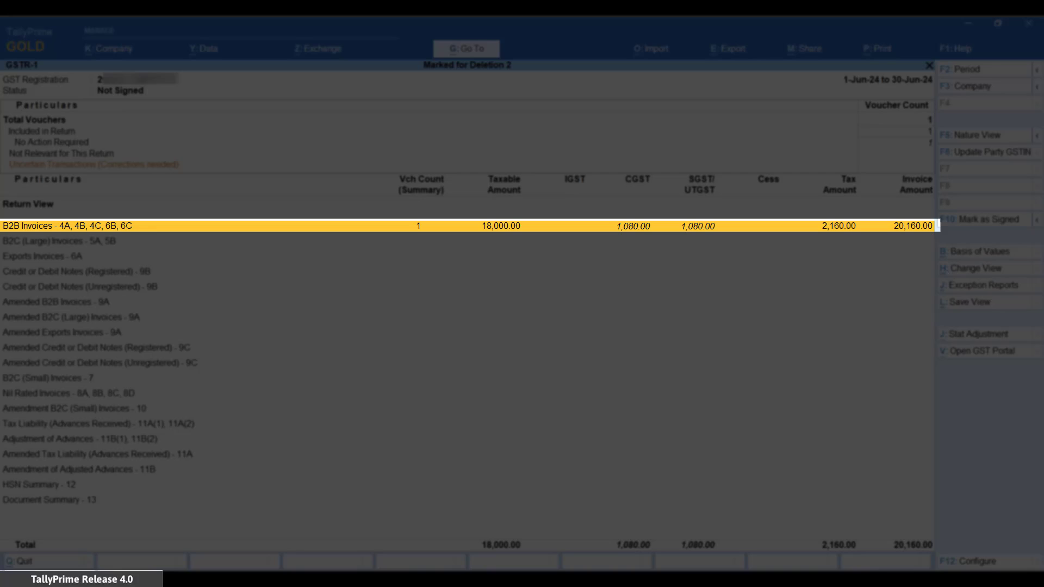
key("Return")
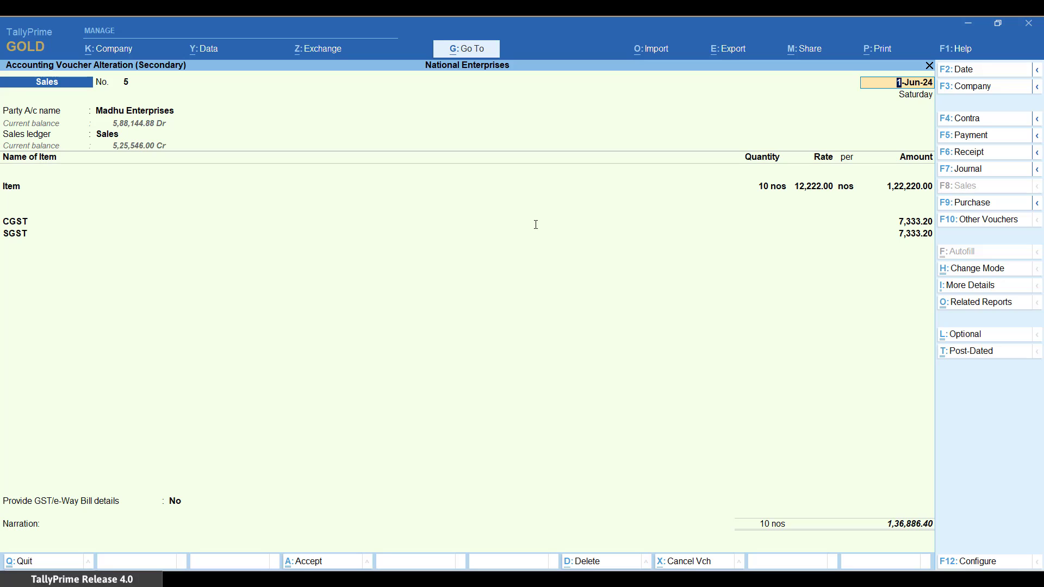
- Delete the Madhu Enterprises sales voucher No. 5 dated 1-Jun-24 and leave the Day Book
key("alt+d")
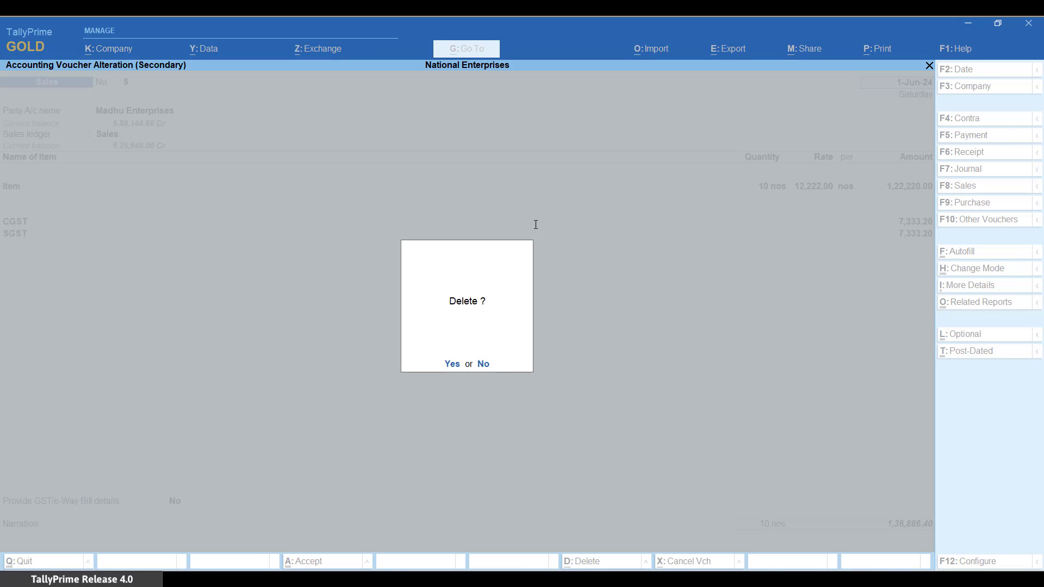
key("Return")
key("Escape")
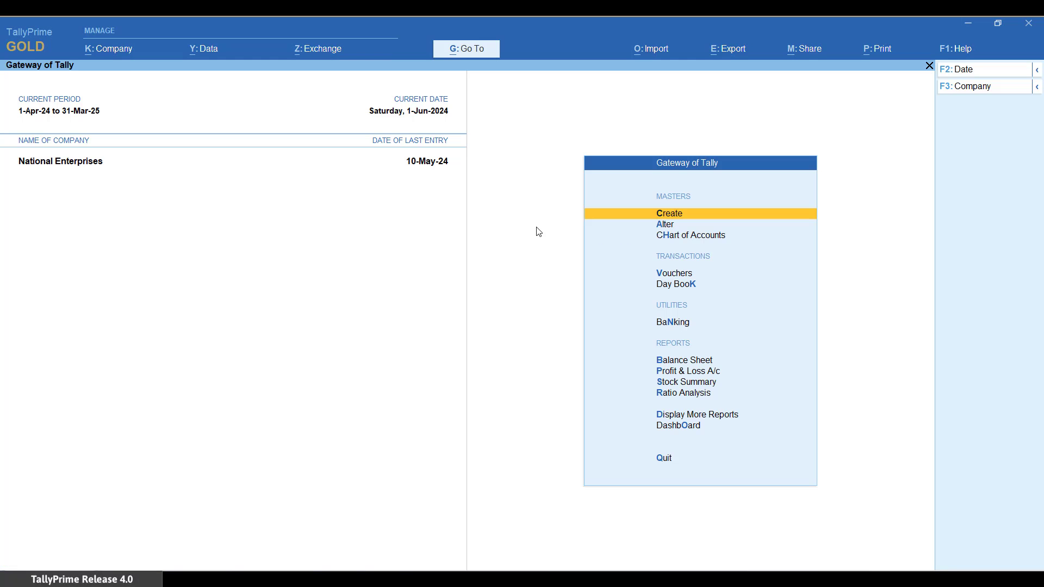
- Open the Sales voucher type for alteration and examine its voucher numbering settings for insertion and deletion
key("Down")
key("Return")
key("Down")
key("Down")
key("Down")
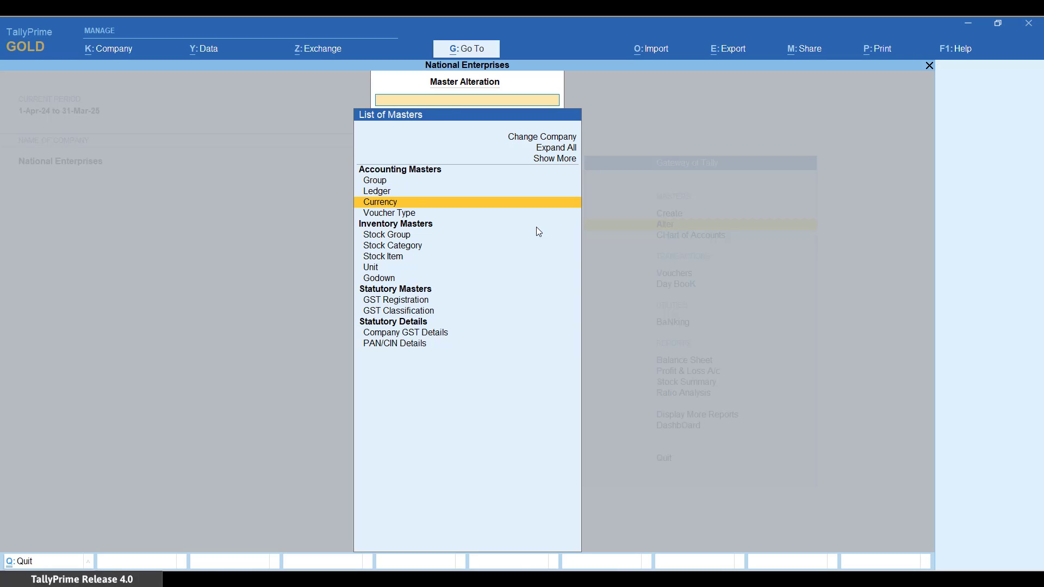
key("Return")
key("Down")
key("Down")
key("Down")
key("Down")
key("Down")
key("Down")
key("Down")
key("Down")
key("Down")
key("Down")
key("Down")
key("Down")
key("Down")
key("Down")
key("Down")
key("Down")
key("Down")
key("Return")
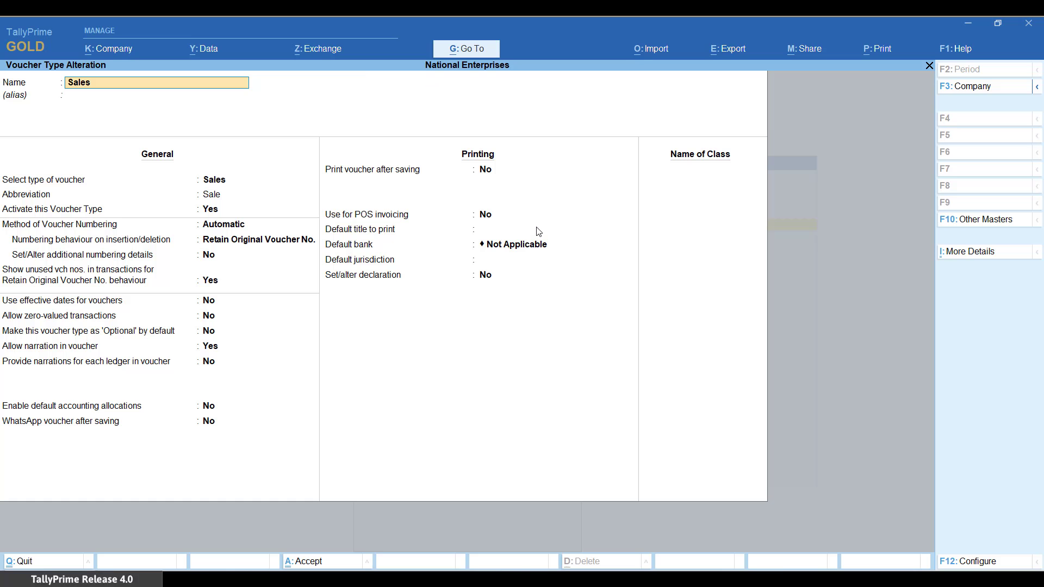
key("Return")
key("Up")
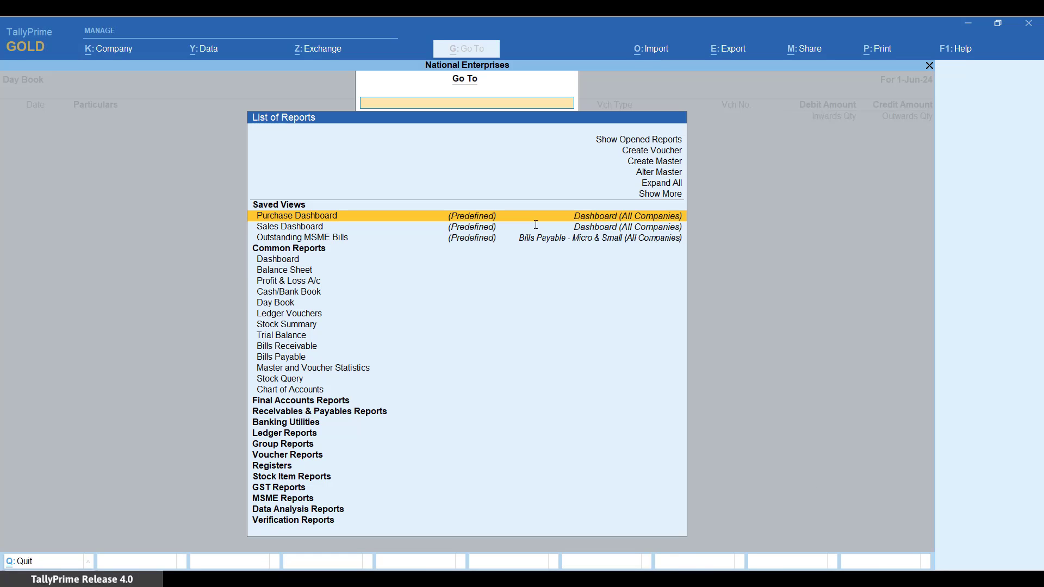
- Open the June GSTR-1 report for National Enterprises and view the vouchers marked for deletion on the portal
type("Gstr")
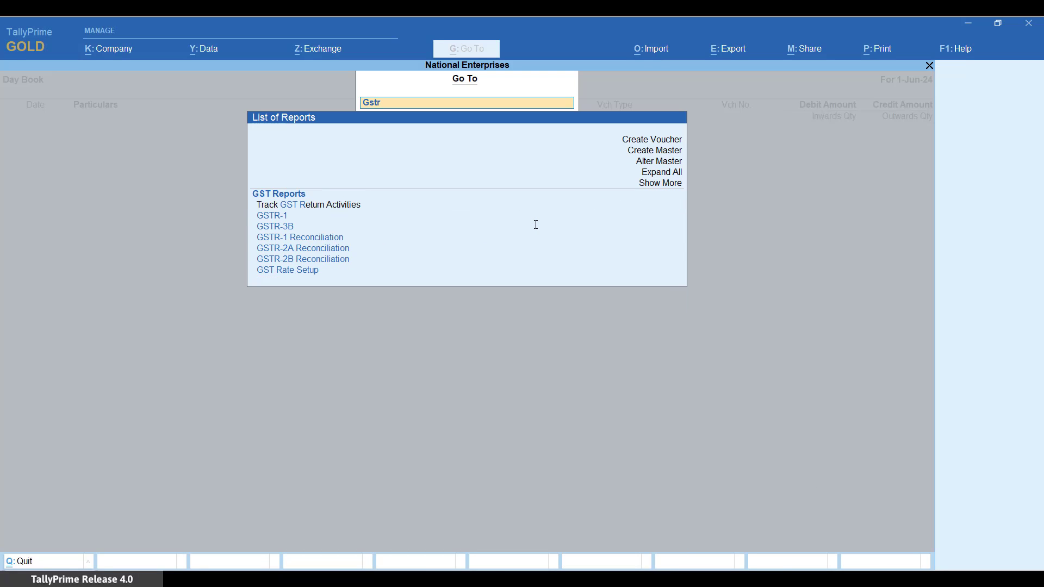
key("Down")
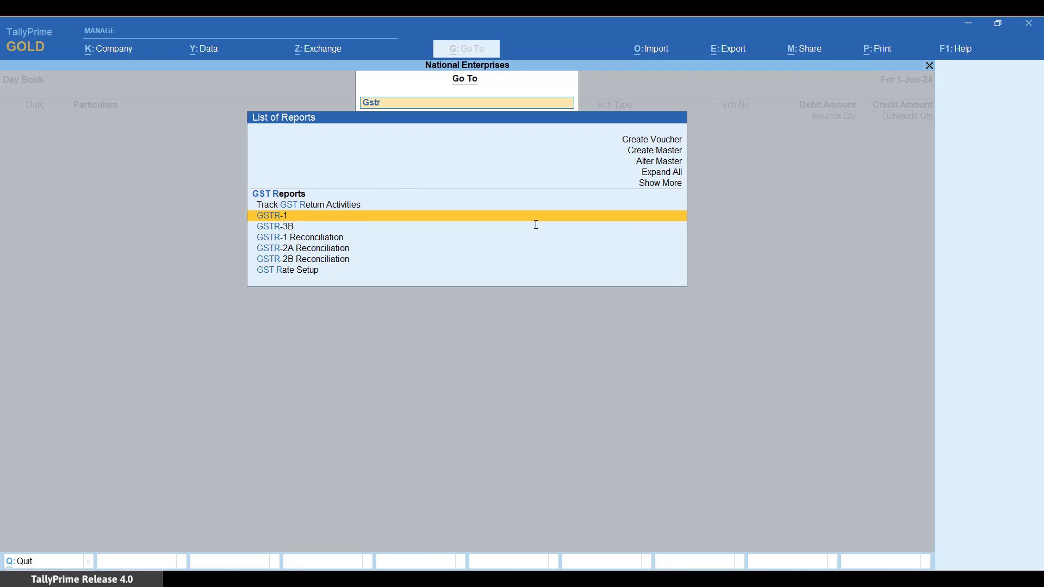
key("Return")
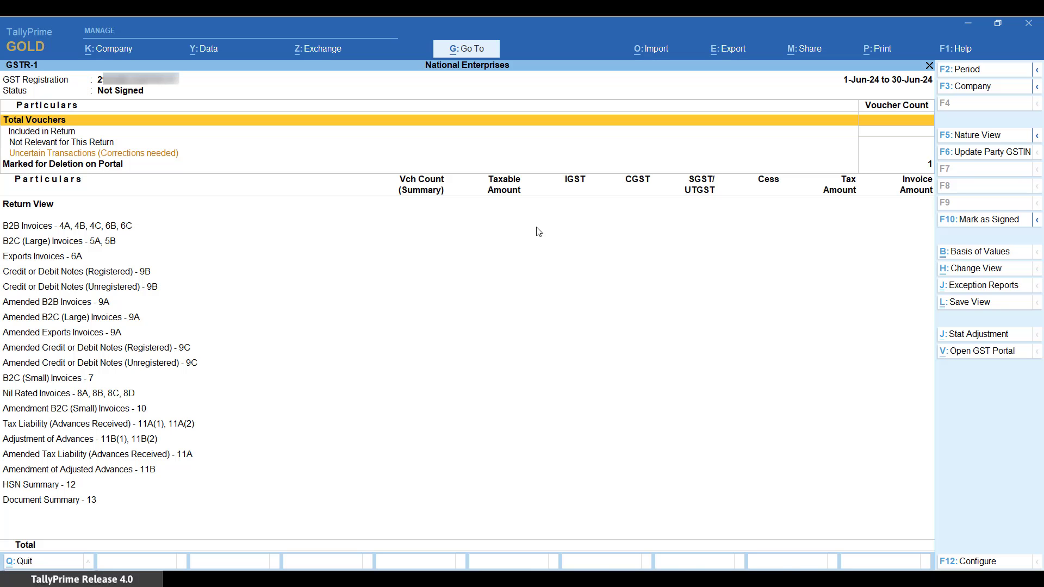
key("Down")
key("Down")
key("Down")
key("Down")
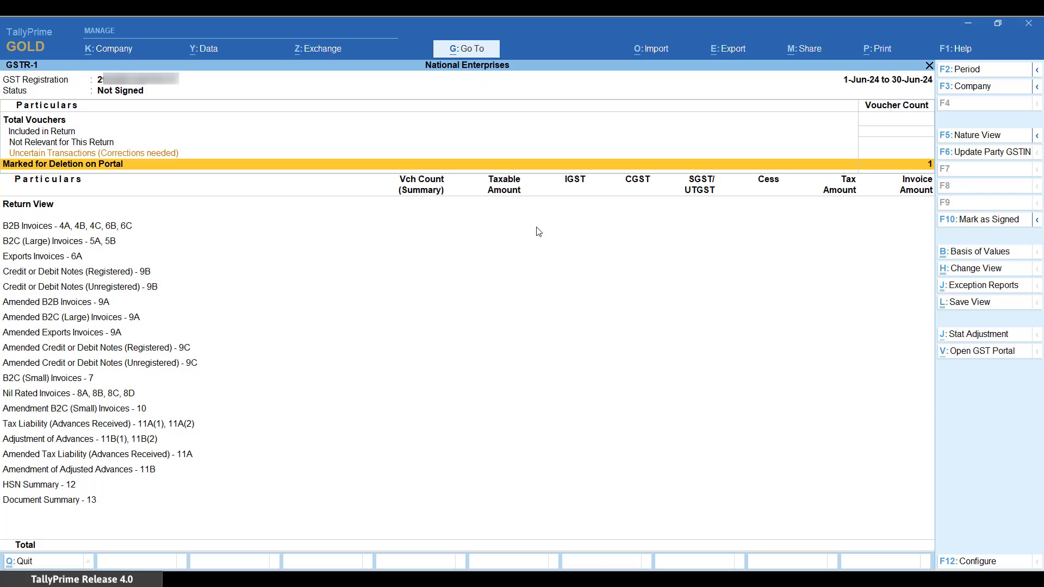
key("Return")
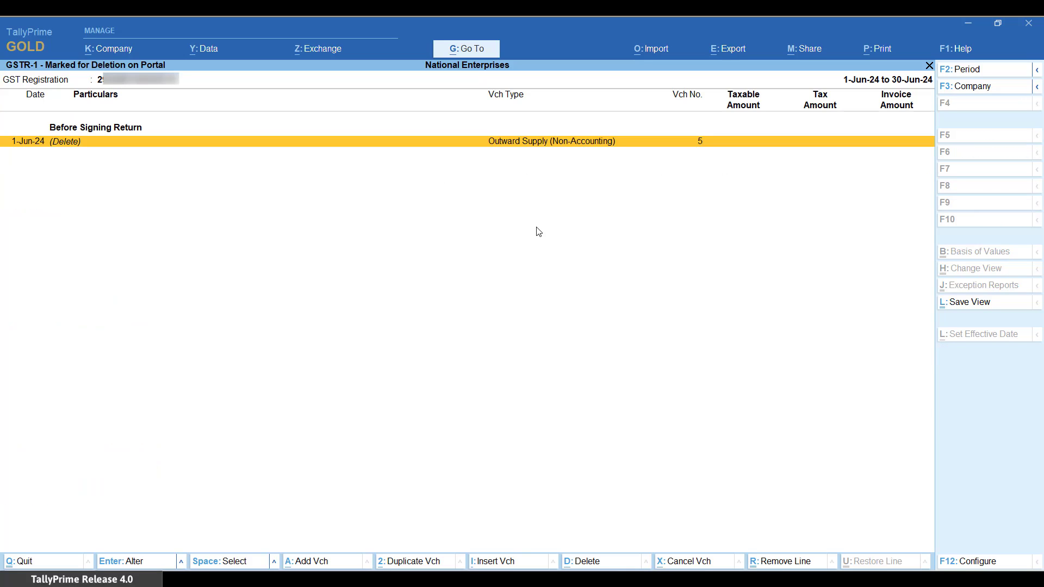
- Delete the voucher No. 5 entry from Marked for Deletion on Portal and close the reports
key("space")
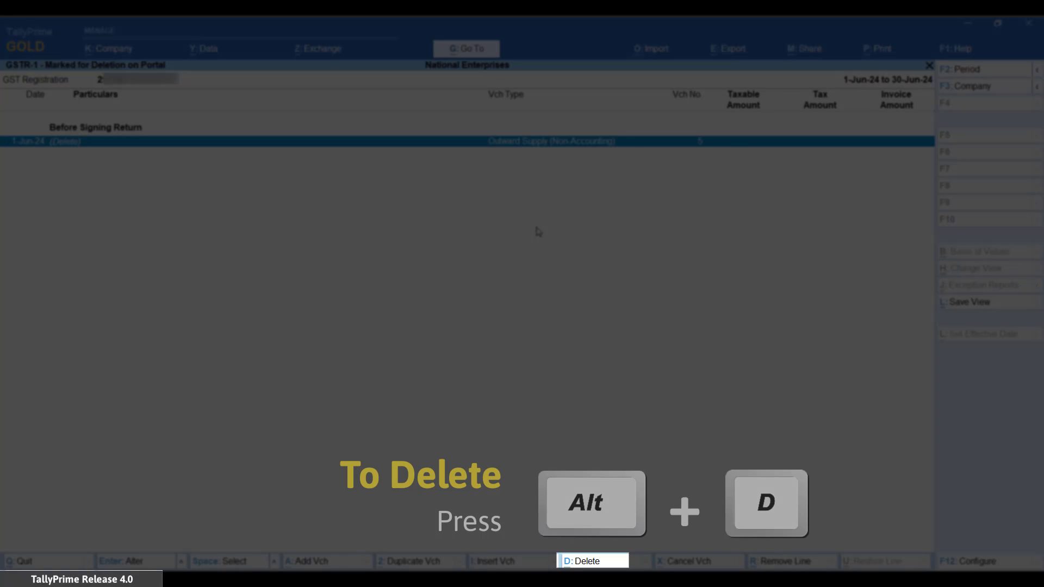
key("alt+d")
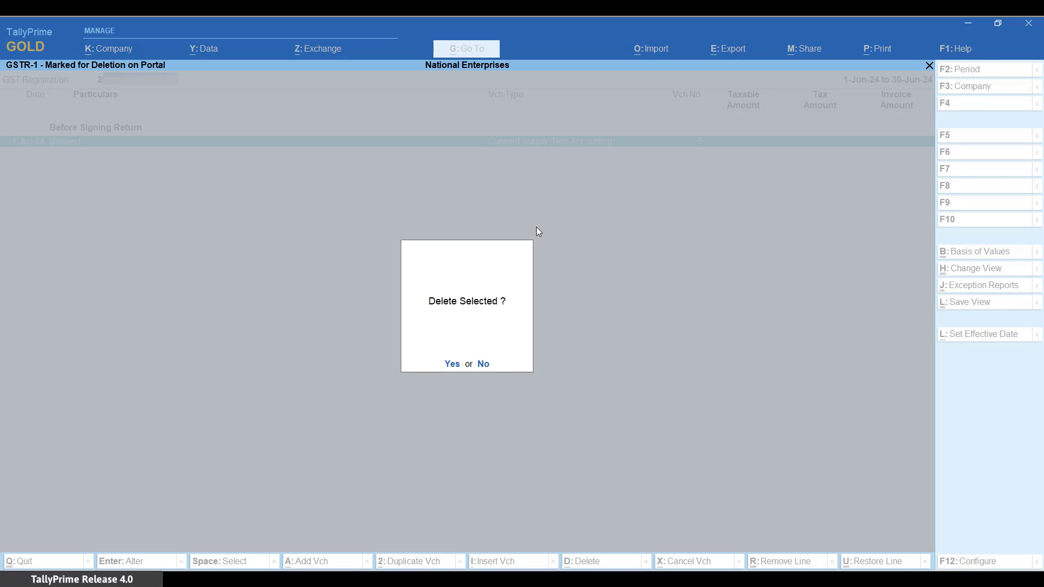
key("y")
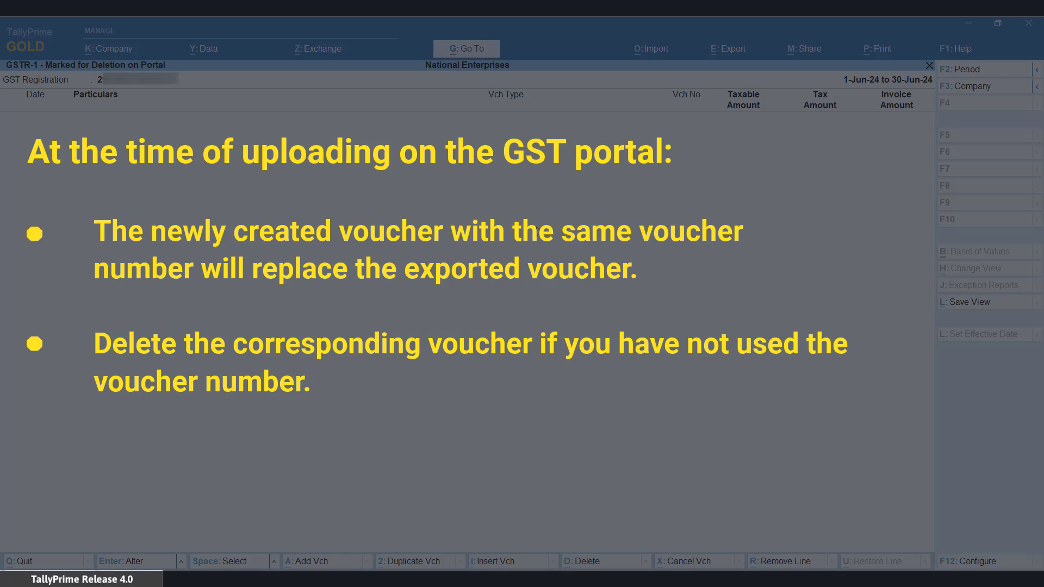
key("Escape")
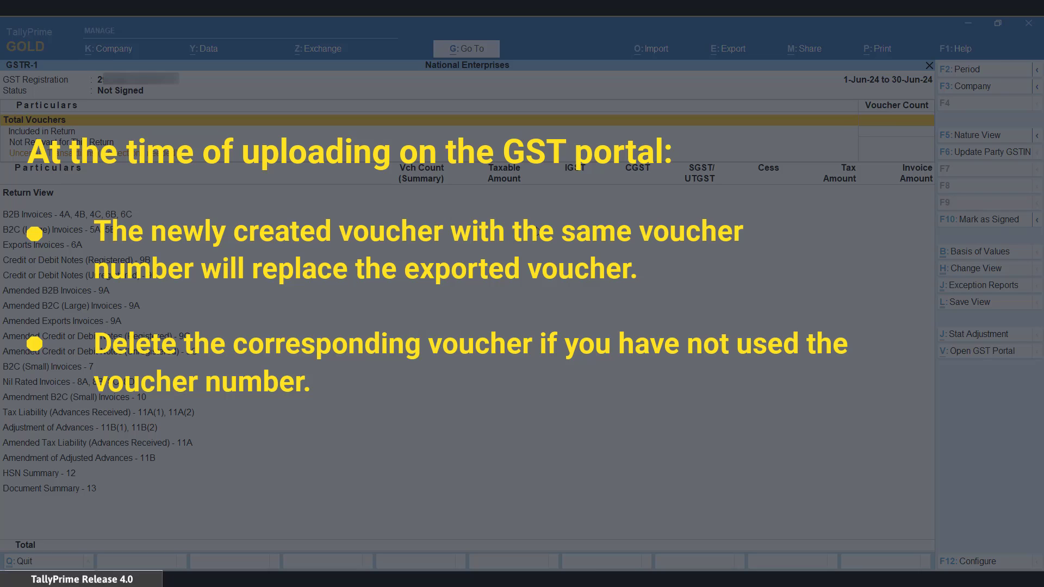
key("Escape")
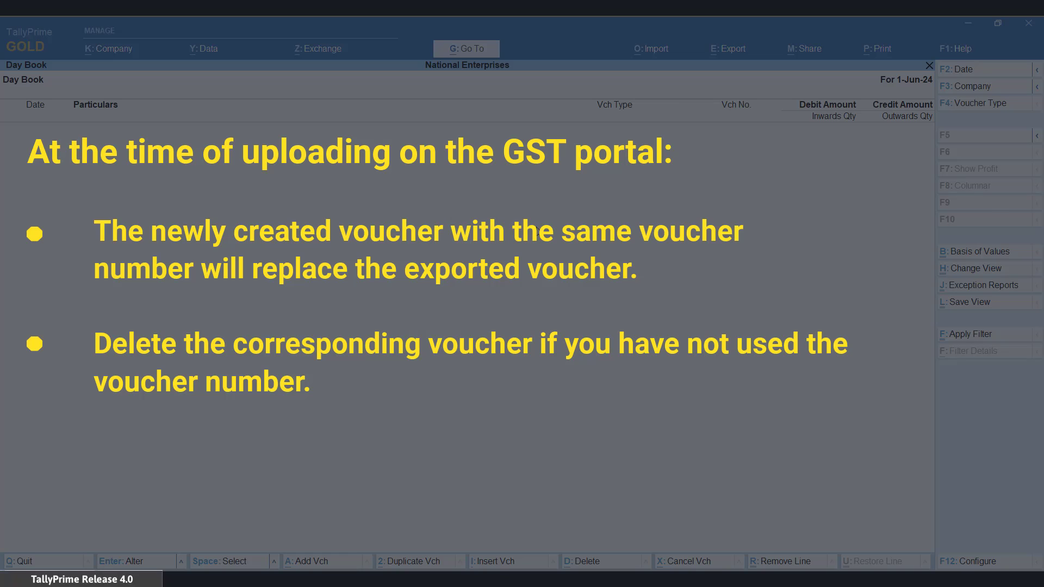
key("Escape")
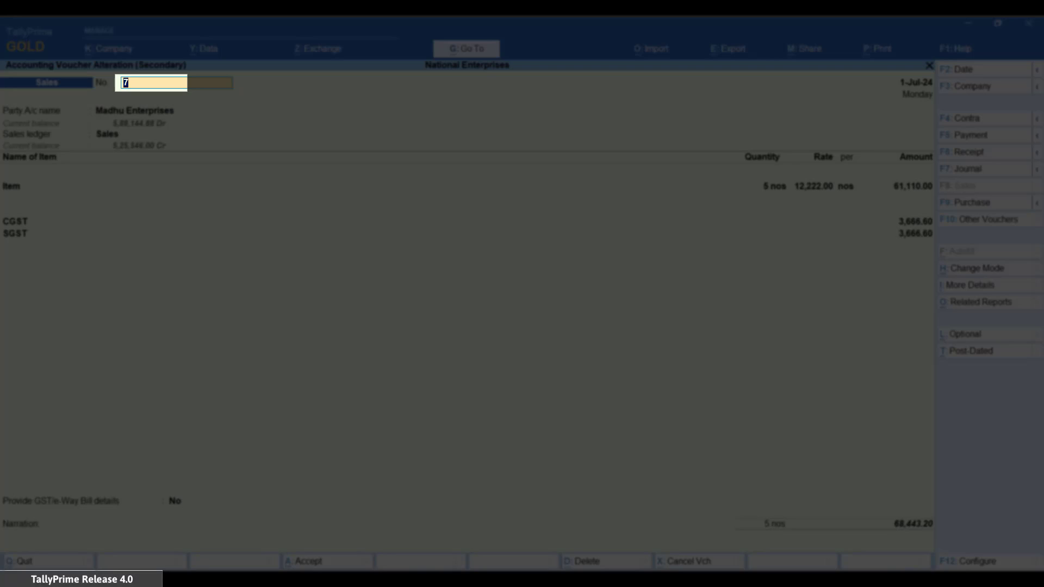
- Change the number of the 1-Jul-24 Madhu Enterprises sales voucher to 8 and accept it
key("End")
key("BackSpace")
type("8")
key("ctrl+a")
- View the July GSTR-1 entries marked for deletion on the portal and return to the Day Book
key("alt+g")
type("Gstr")
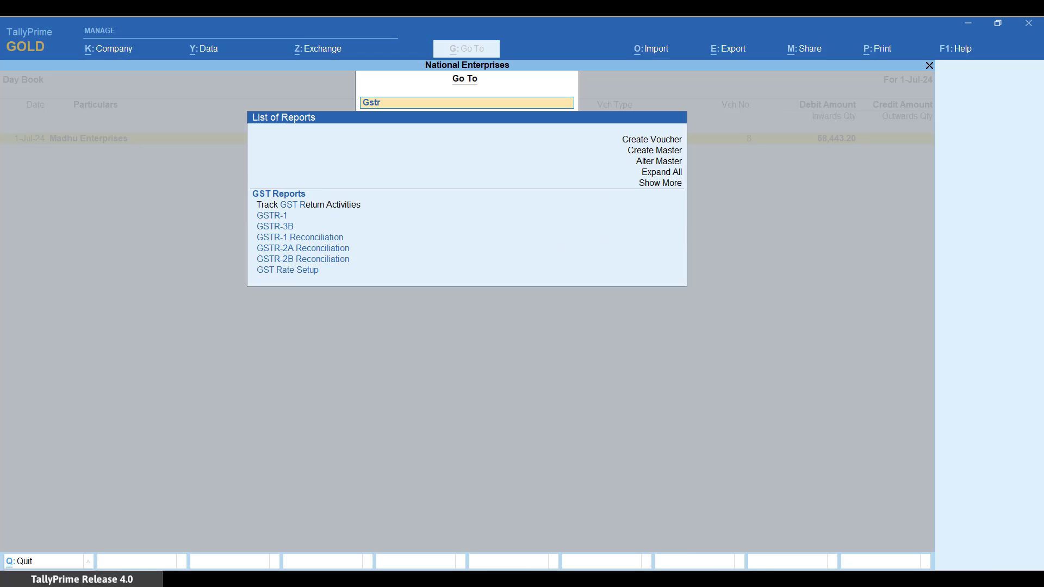
key("Down")
key("Return")
key("Down")
key("Down")
key("Down")
key("Down")
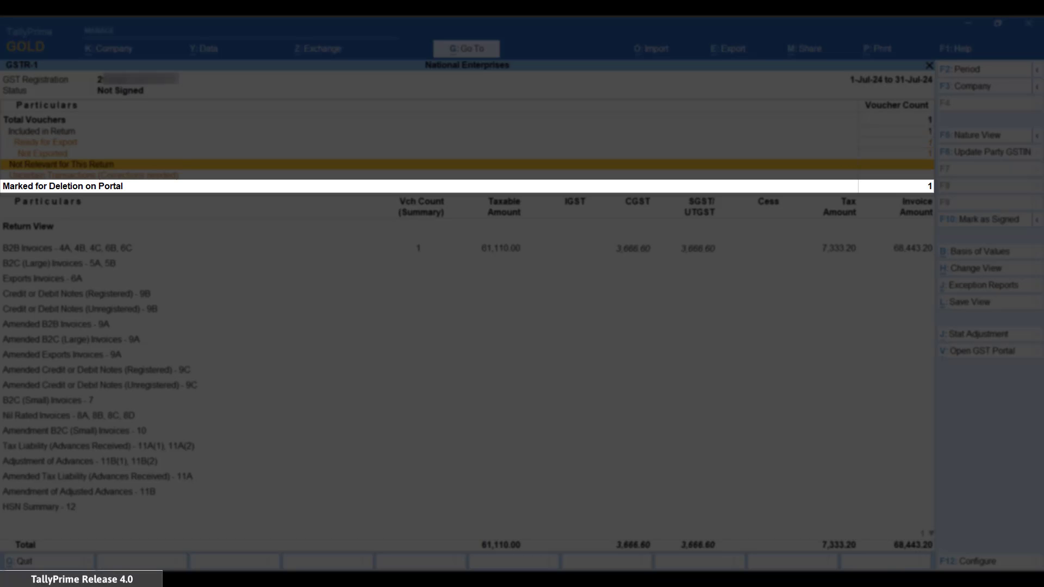
key("Return")
key("Escape")
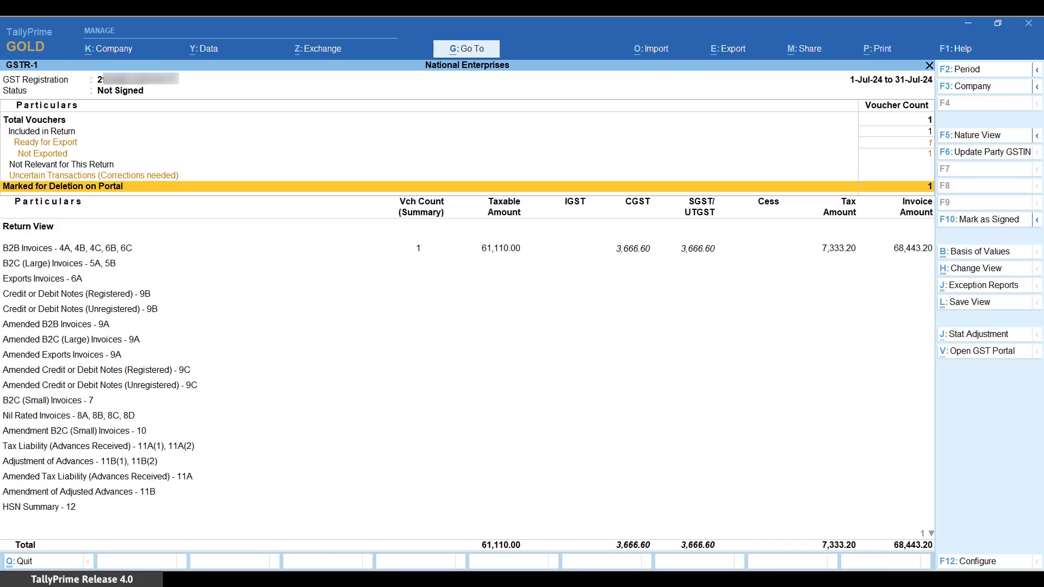
key("Escape")
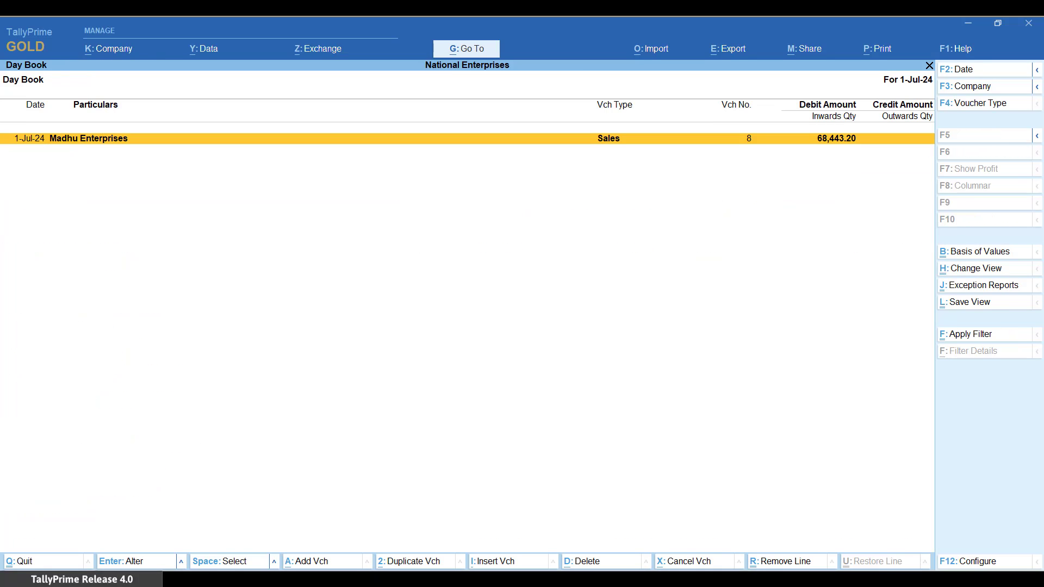
- Set the 1-Jul-24 Madhu Enterprises voucher number to 7 and save the voucher
key("Return")
type("7")
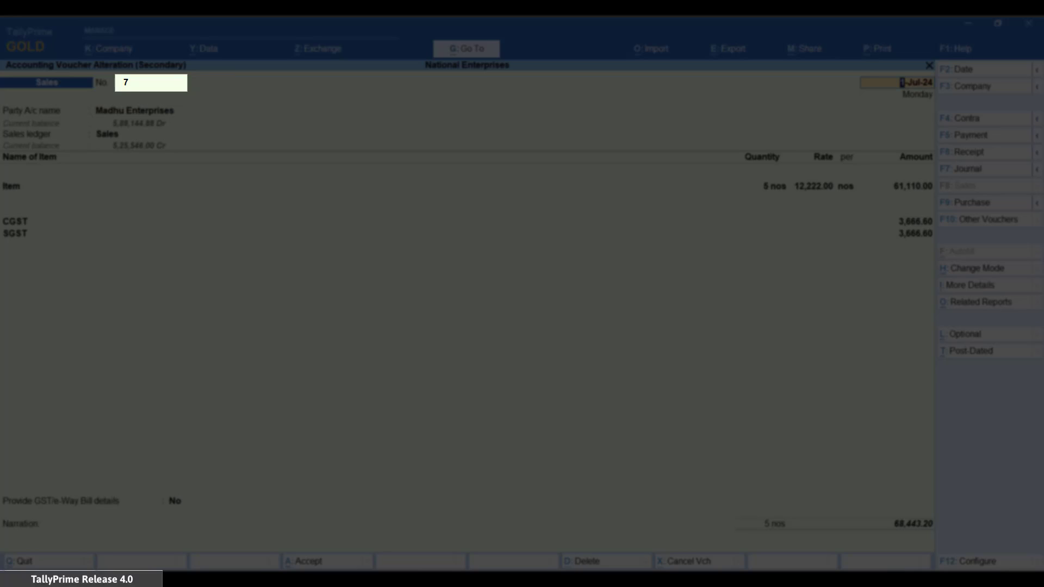
key("ctrl")
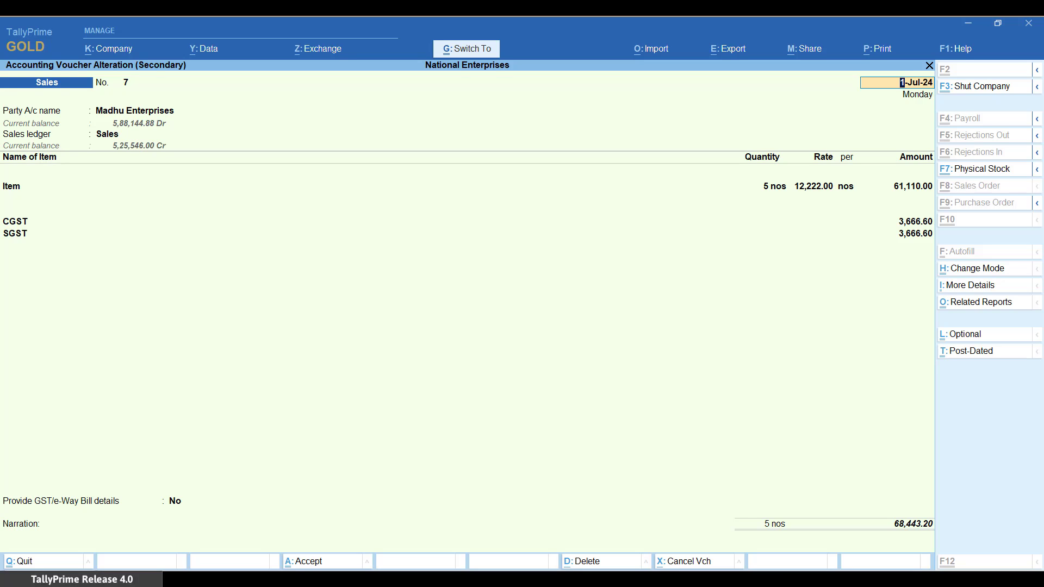
key("Escape")
- Open the July GSTR-1 B2B Invoices and view the voucher register for Madhu Enterprises
key("alt+g")
type("Gst")
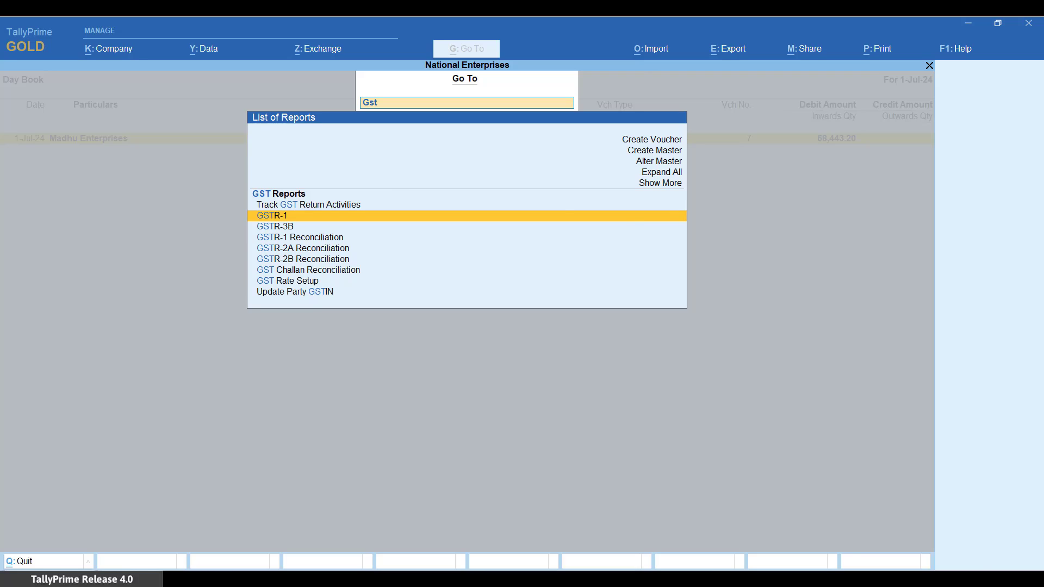
key("Return")
key("Down")
key("Down")
key("Down")
key("Return")
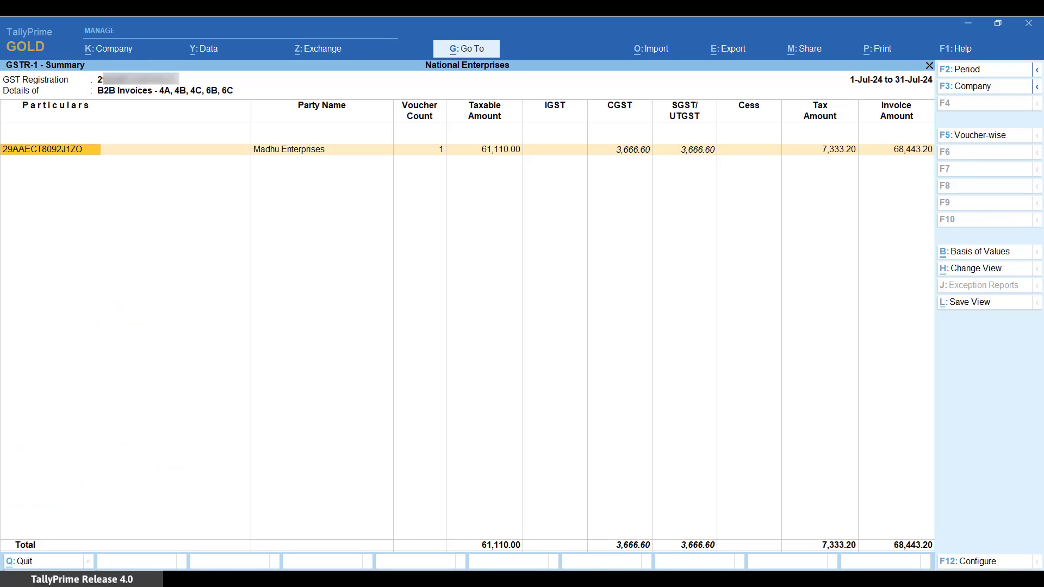
key("Return")
key("Right")
key("Right")
key("Right")
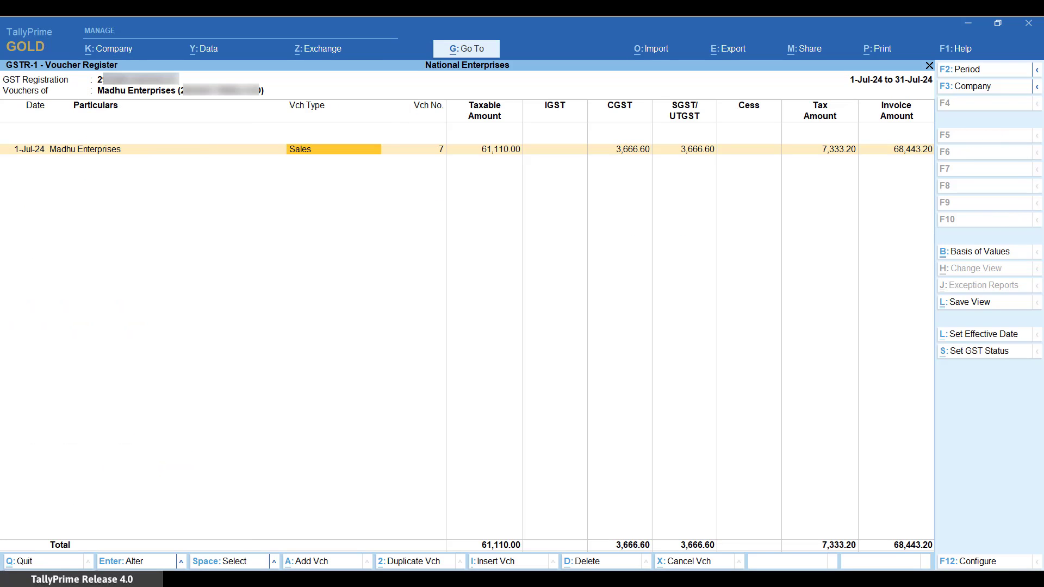